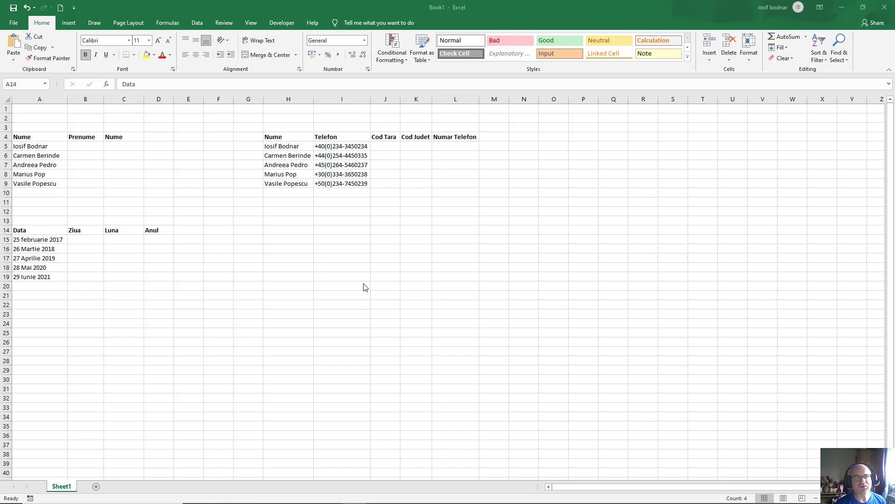
- Open Excel Options to the Advanced page and close it without changes
{"action": "left_click", "coordinate": [15, 26]}
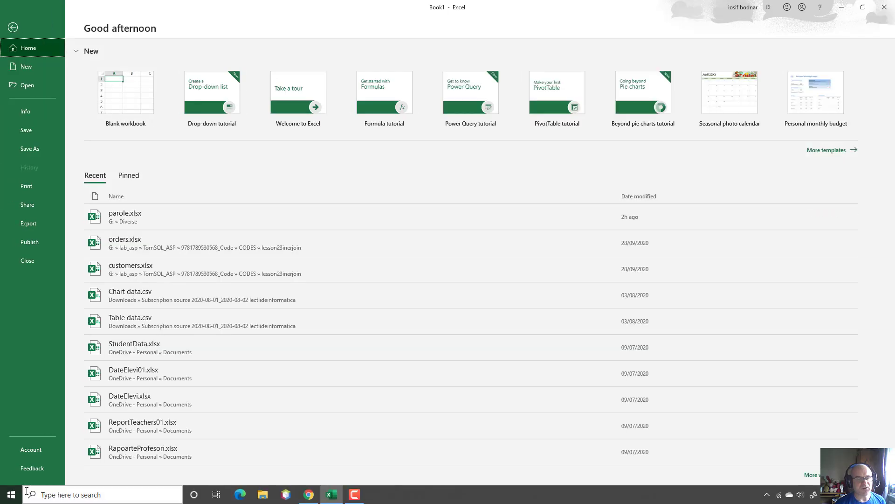
{"action": "left_click", "coordinate": [32, 487]}
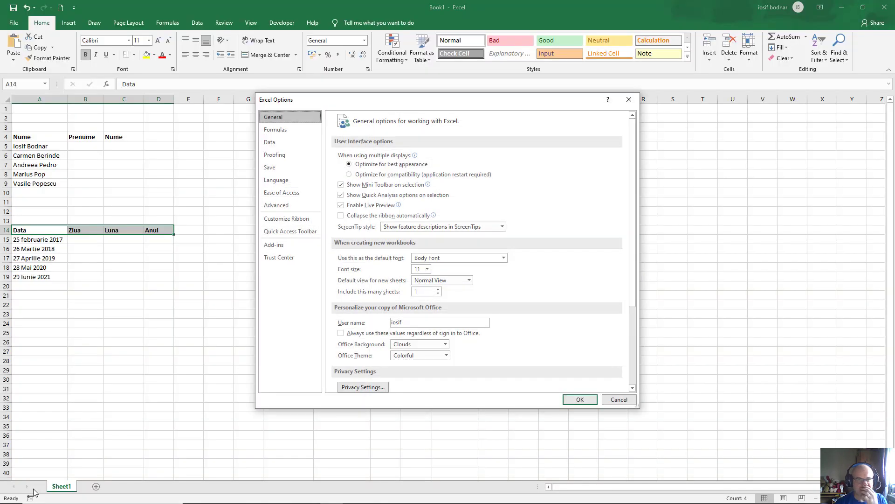
{"action": "left_click", "coordinate": [281, 206]}
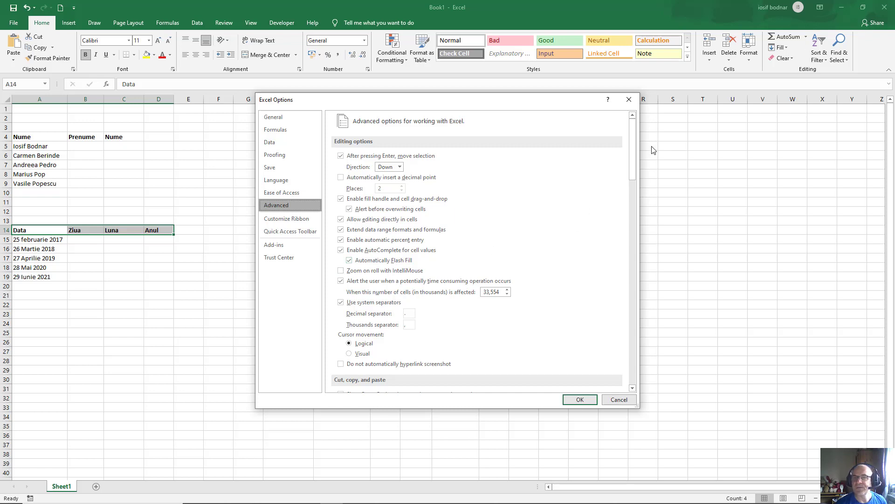
{"action": "left_click", "coordinate": [629, 100]}
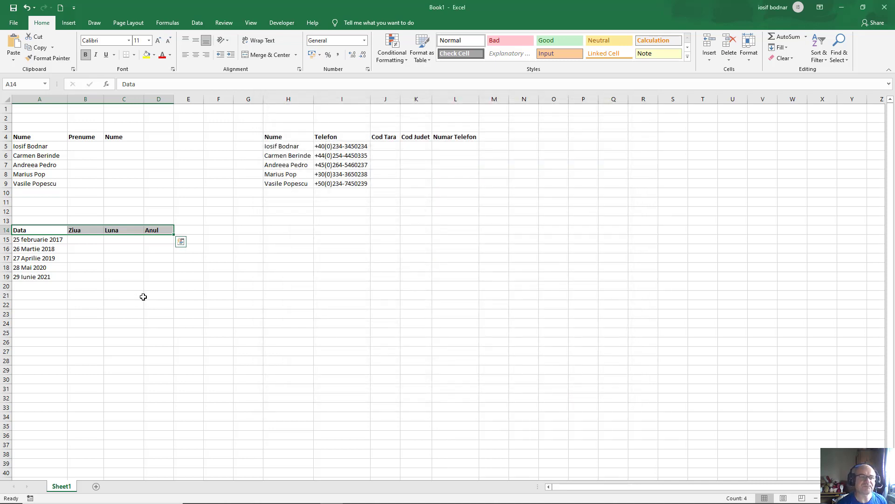
- Look over the name table A4:C9 and the full names in column A
{"action": "mouse_move", "coordinate": [27, 137]}
{"action": "left_mouse_down"}
{"action": "mouse_move", "coordinate": [94, 148]}
{"action": "mouse_move", "coordinate": [124, 183]}
{"action": "left_mouse_up"}
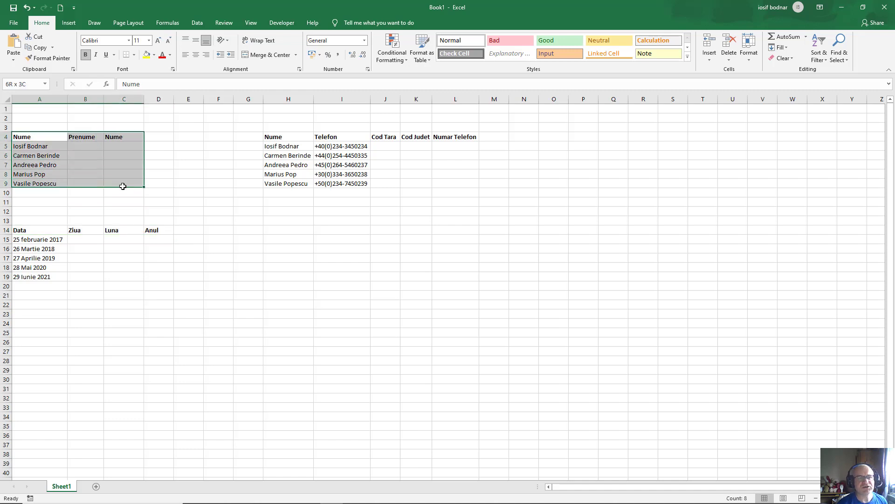
{"action": "left_click", "coordinate": [23, 138]}
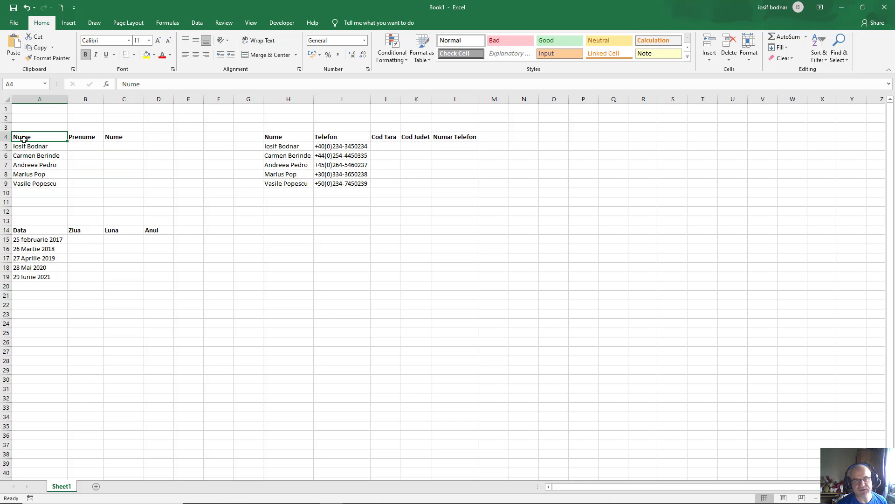
{"action": "left_click_drag", "start_coordinate": [24, 139], "coordinate": [120, 139]}
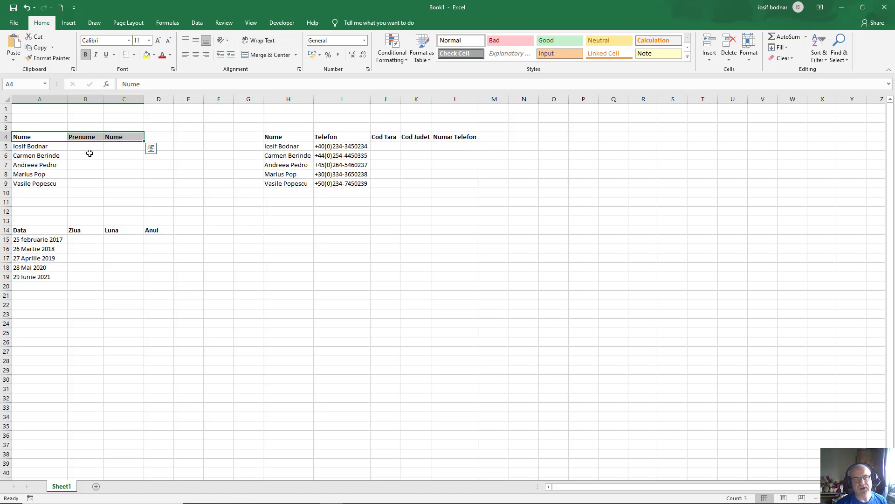
{"action": "left_click", "coordinate": [40, 147]}
{"action": "left_click", "coordinate": [42, 160]}
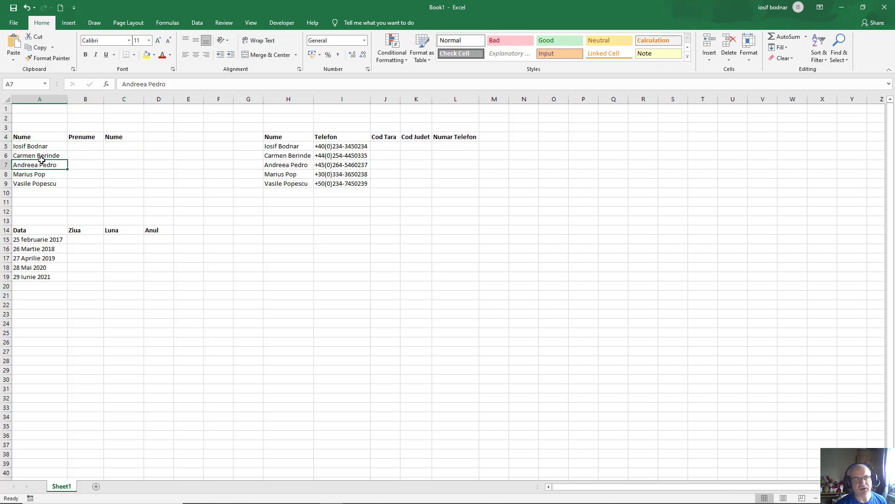
{"action": "left_click", "coordinate": [27, 146]}
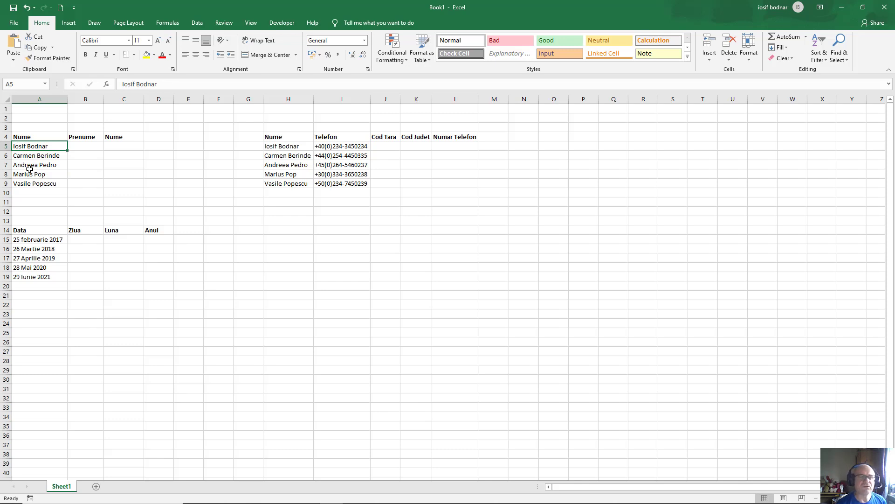
{"action": "left_click", "coordinate": [56, 156]}
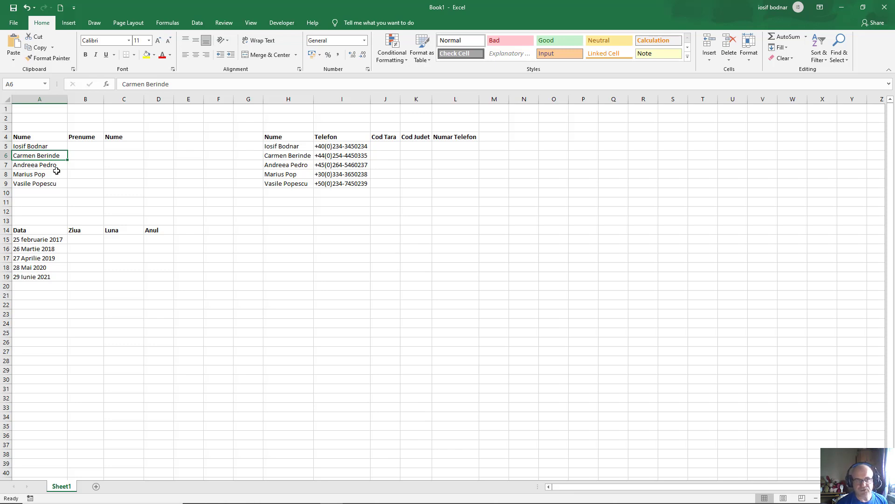
{"action": "left_click", "coordinate": [84, 145]}
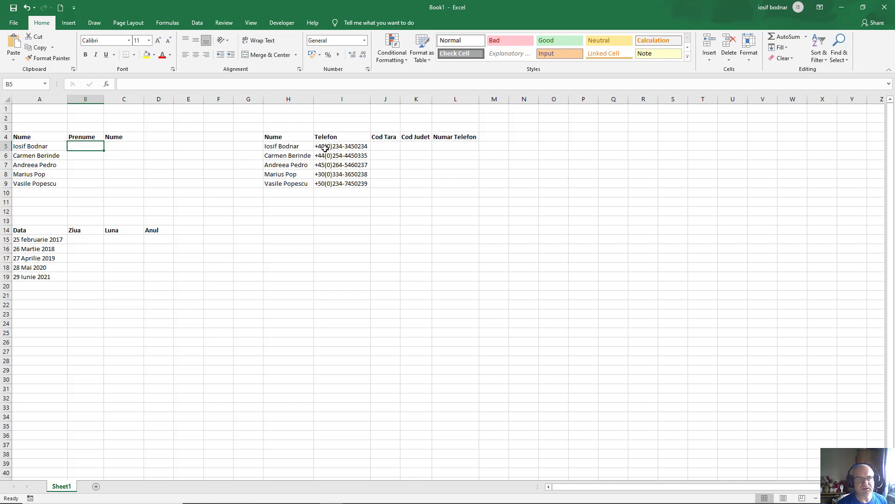
- Enter Iosif in B5 and Flash Fill the remaining first names
{"action": "type", "text": "I"}
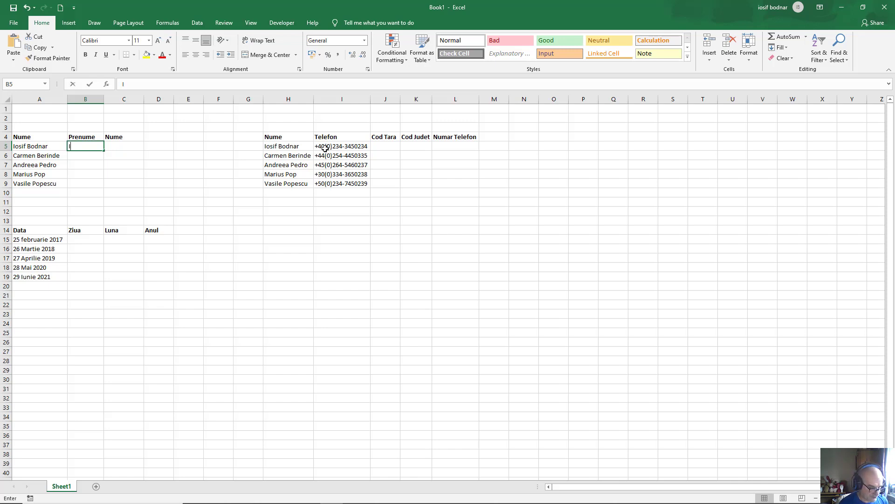
{"action": "type", "text": "osif"}
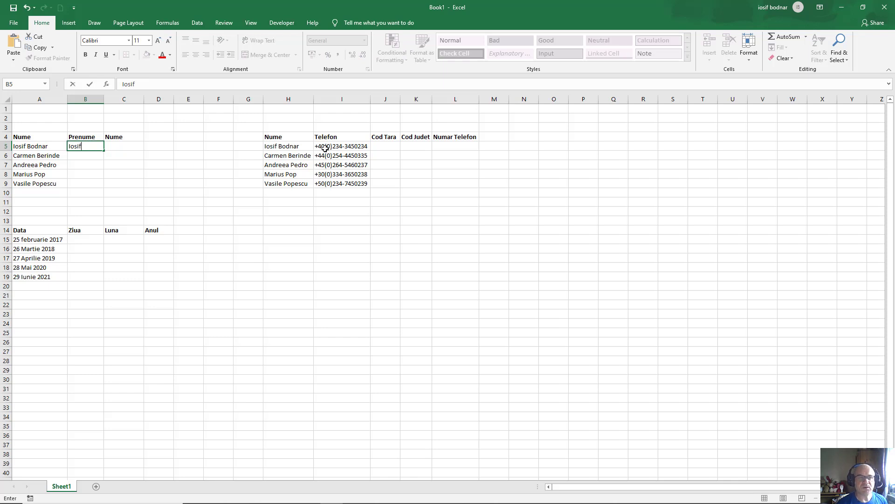
{"action": "key", "text": "Return"}
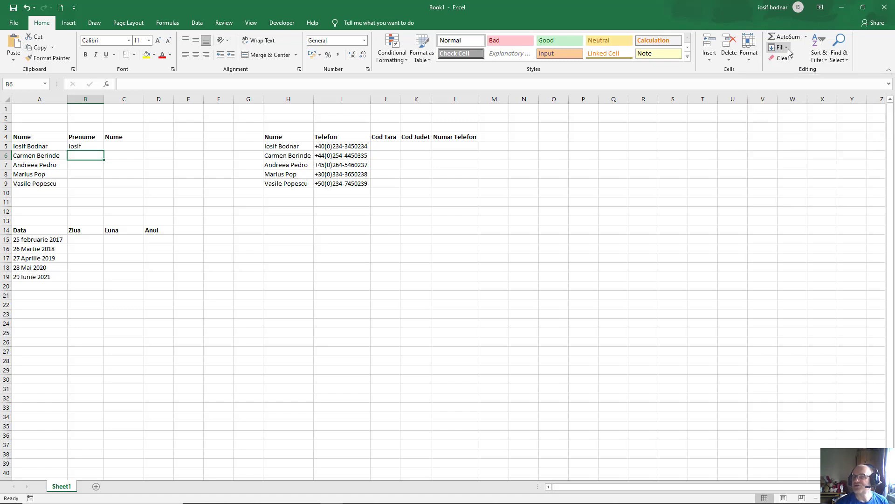
{"action": "left_click", "coordinate": [787, 47]}
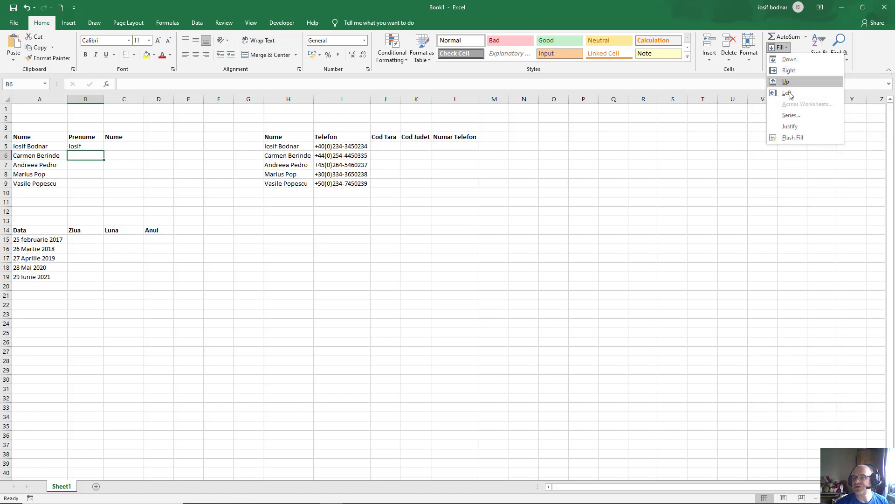
{"action": "left_click", "coordinate": [798, 139]}
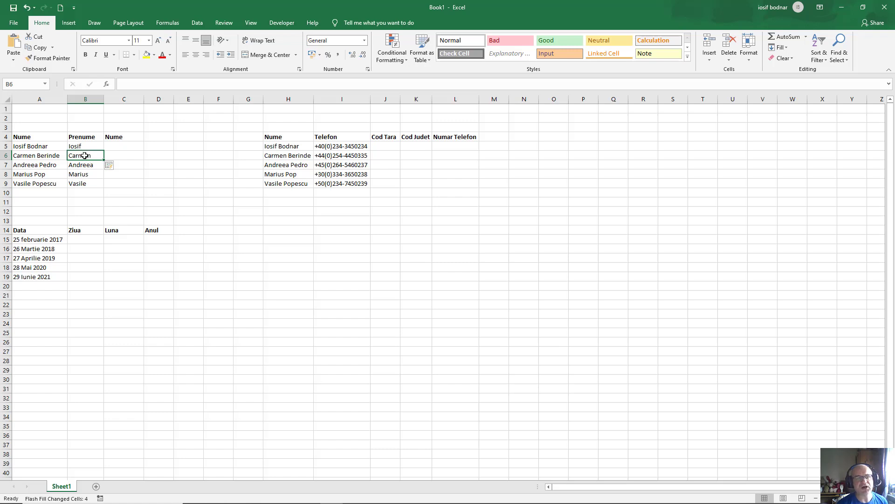
- Check the flash-filled first names in B6:B9 against the full names in column A
{"action": "left_click", "coordinate": [82, 167]}
{"action": "left_click", "coordinate": [79, 176]}
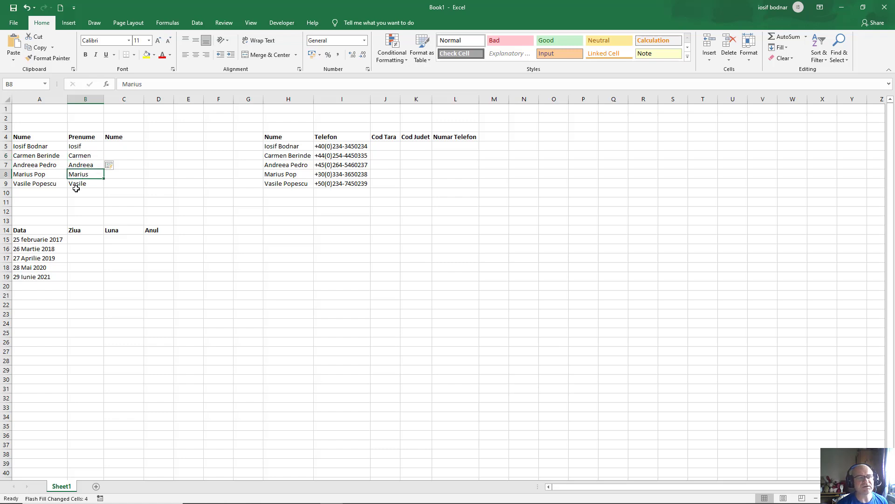
{"action": "left_click", "coordinate": [76, 186]}
{"action": "left_click", "coordinate": [26, 157]}
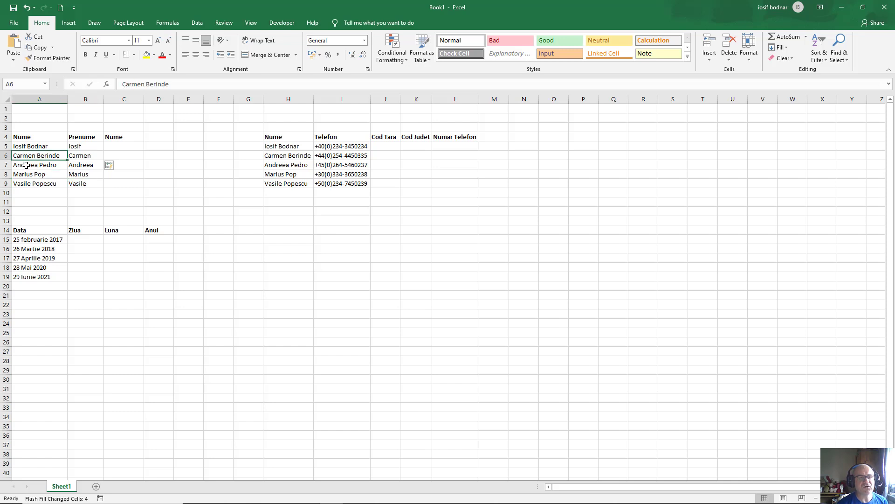
{"action": "left_click", "coordinate": [27, 165]}
{"action": "left_click", "coordinate": [27, 175]}
{"action": "left_click", "coordinate": [30, 185]}
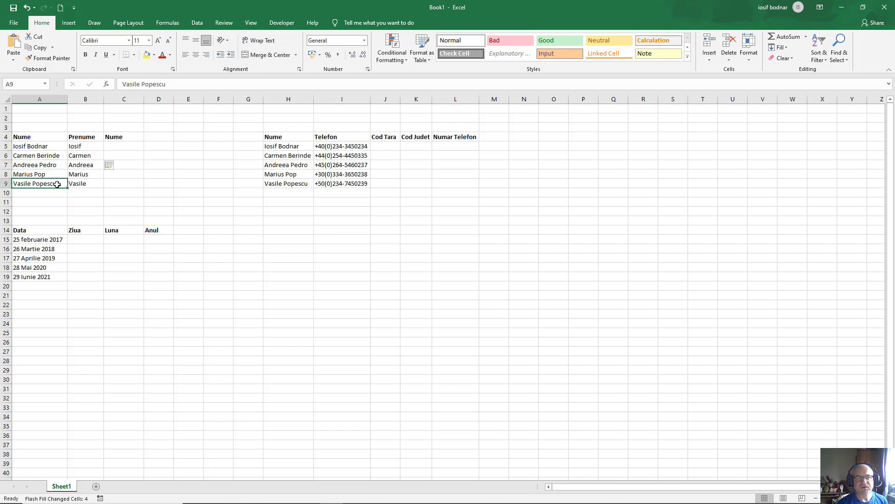
{"action": "left_click", "coordinate": [90, 155]}
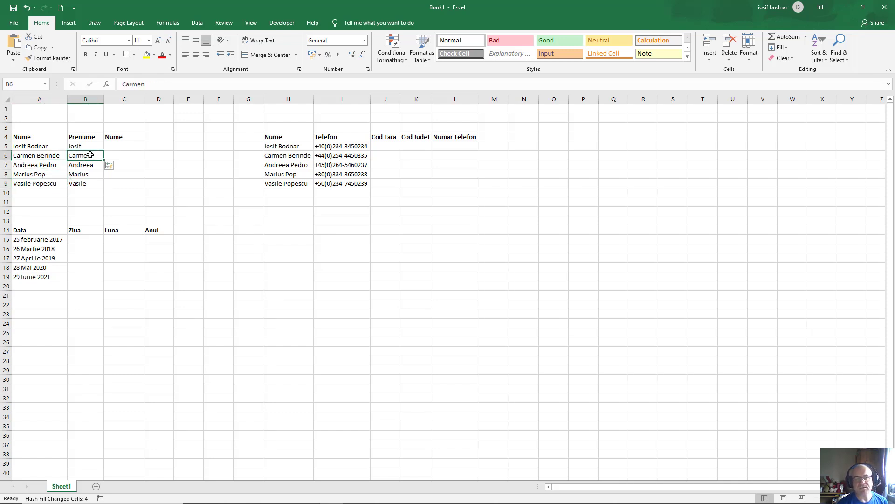
- Enter Bodnar in C5 and Flash Fill the remaining surnames
{"action": "left_click", "coordinate": [118, 144]}
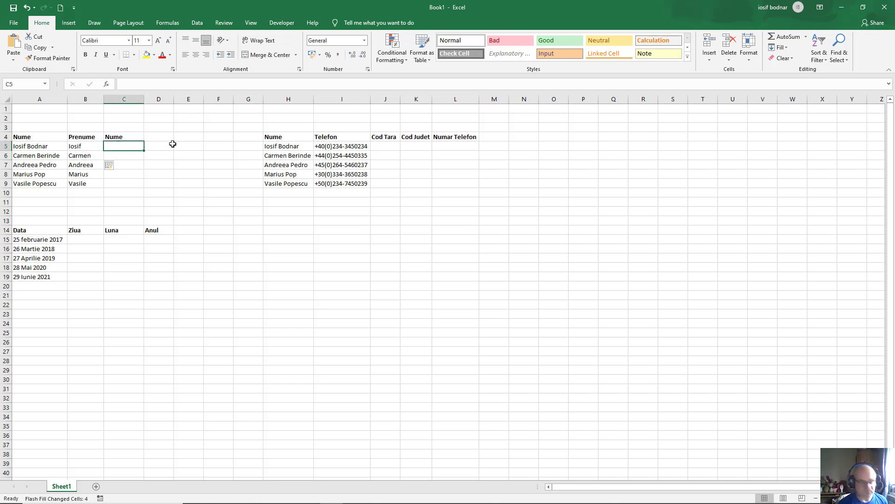
{"action": "type", "text": "B"}
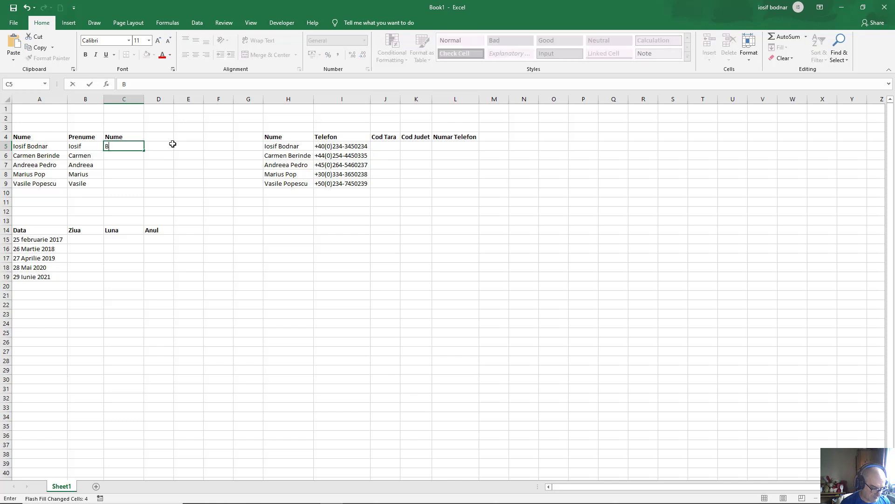
{"action": "type", "text": "odnar"}
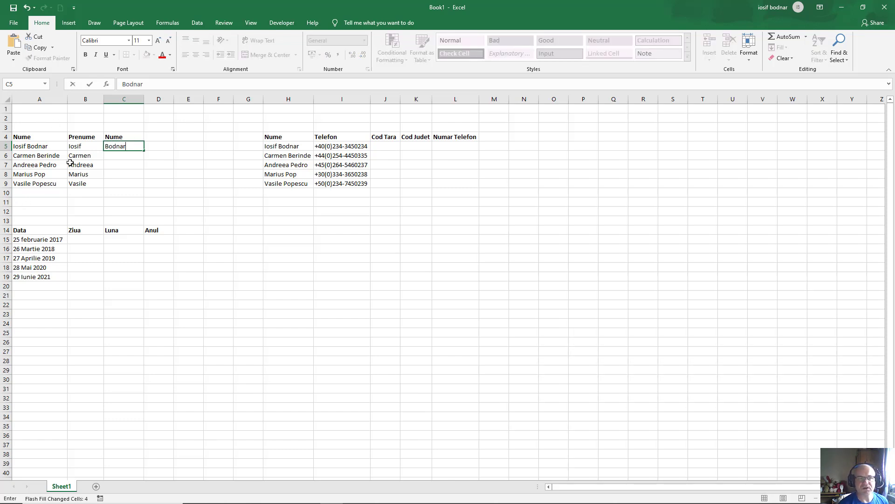
{"action": "key", "text": "Return"}
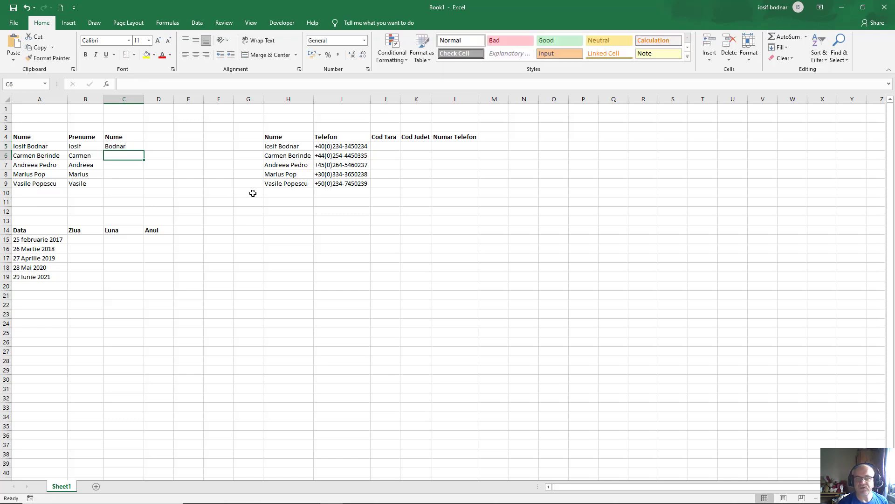
{"action": "left_click", "coordinate": [785, 49]}
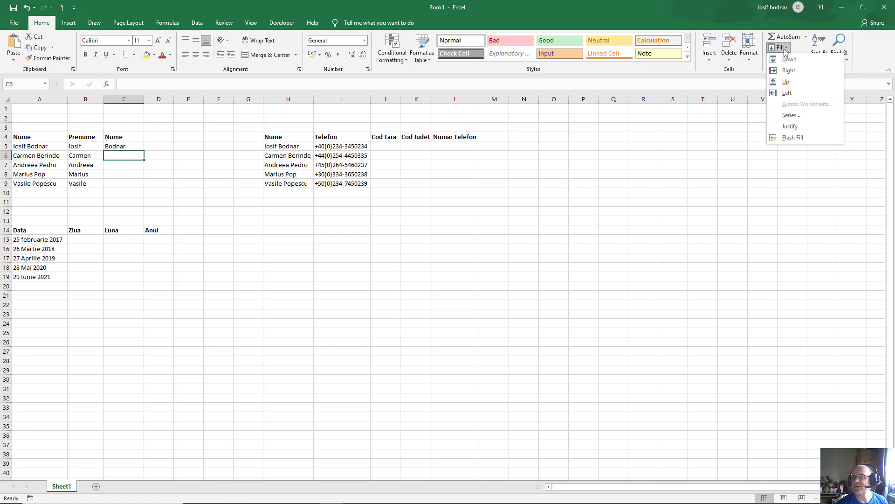
{"action": "left_click", "coordinate": [792, 138]}
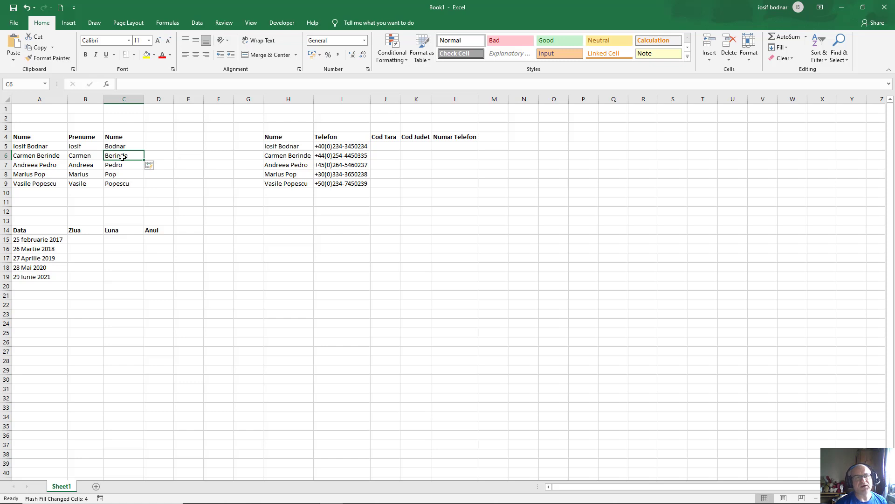
- Verify the surnames Berinde, Pedro, Pop and Popescu in C6:C9
{"action": "left_click", "coordinate": [118, 166]}
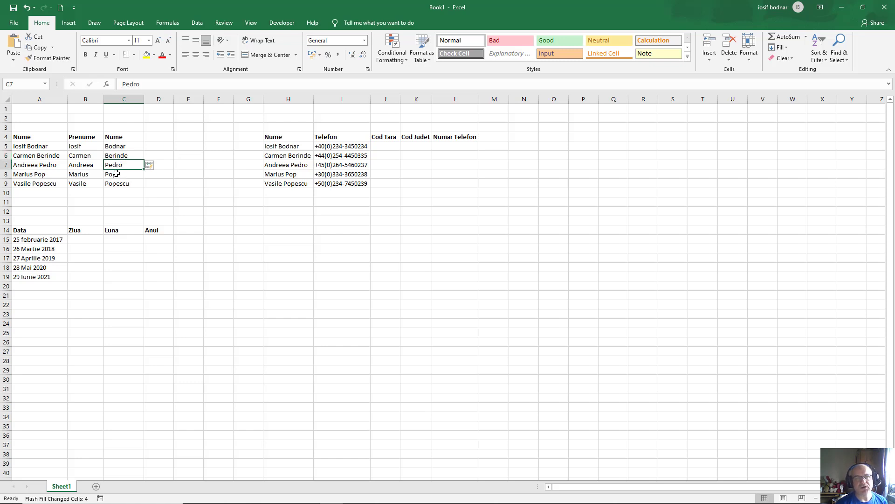
{"action": "left_click", "coordinate": [114, 175]}
{"action": "left_click", "coordinate": [116, 185]}
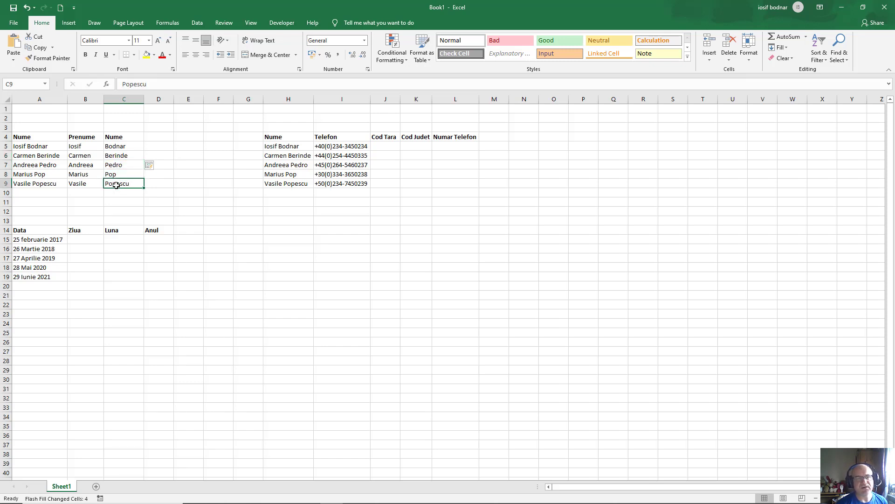
{"action": "left_click", "coordinate": [121, 156]}
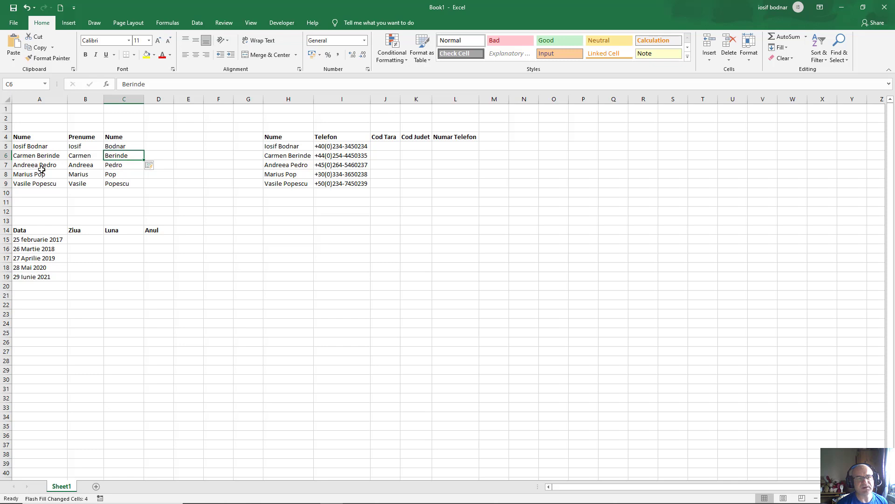
{"action": "left_click", "coordinate": [120, 167]}
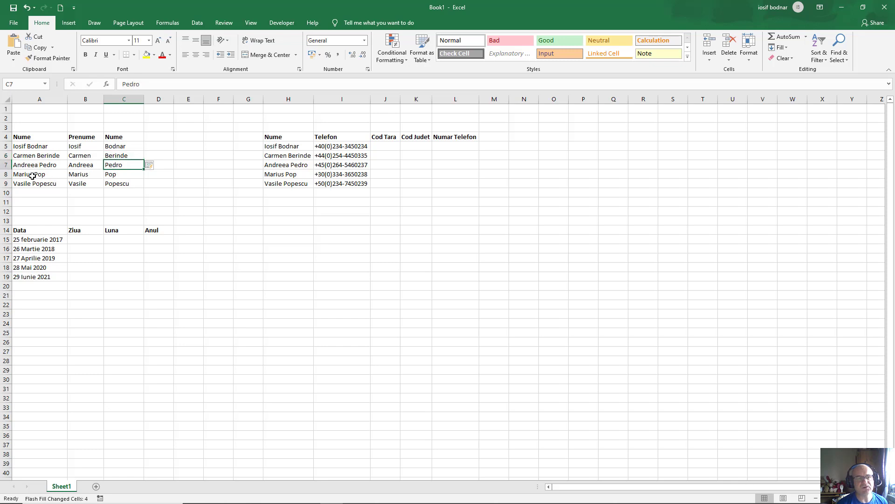
{"action": "left_click", "coordinate": [119, 175]}
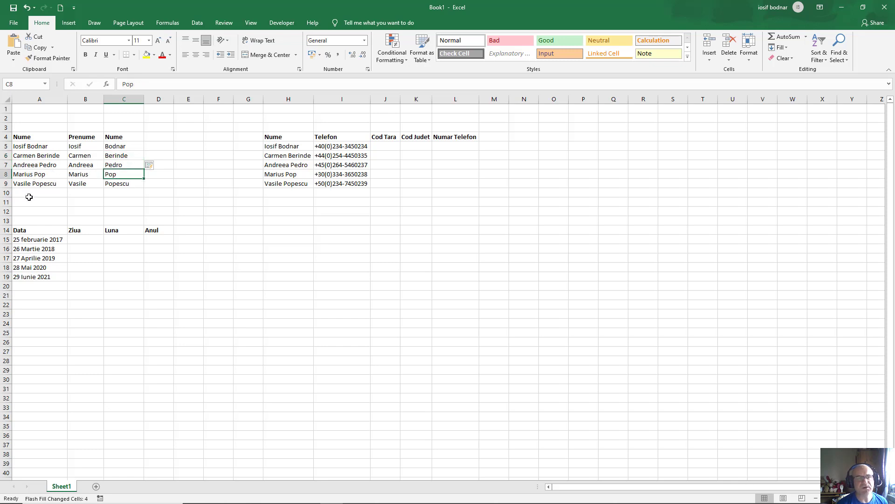
{"action": "left_click", "coordinate": [117, 185]}
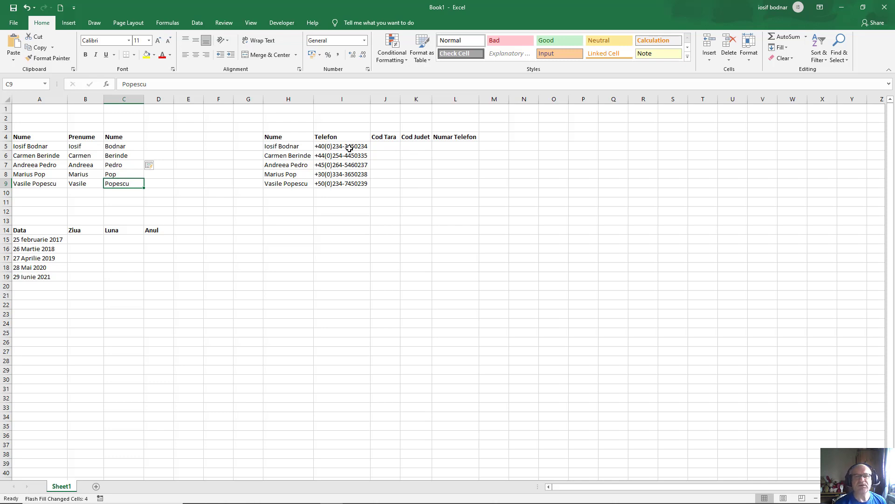
{"action": "left_click", "coordinate": [350, 148]}
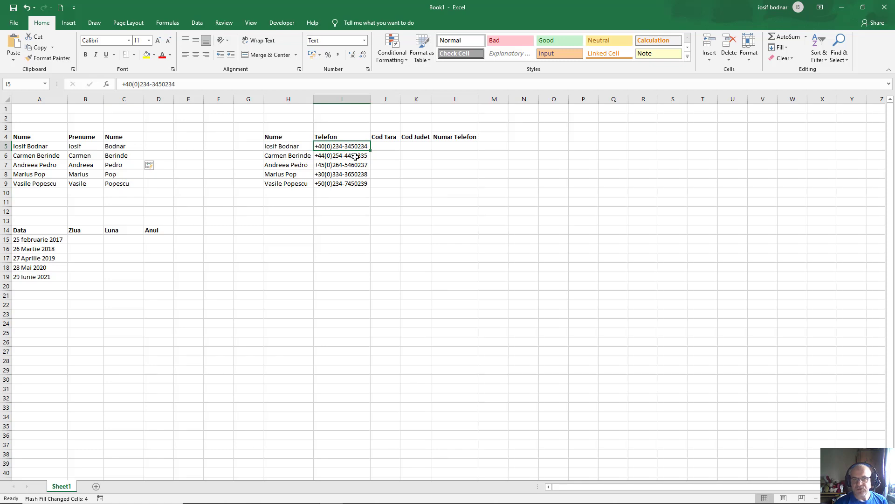
{"action": "left_click", "coordinate": [356, 157]}
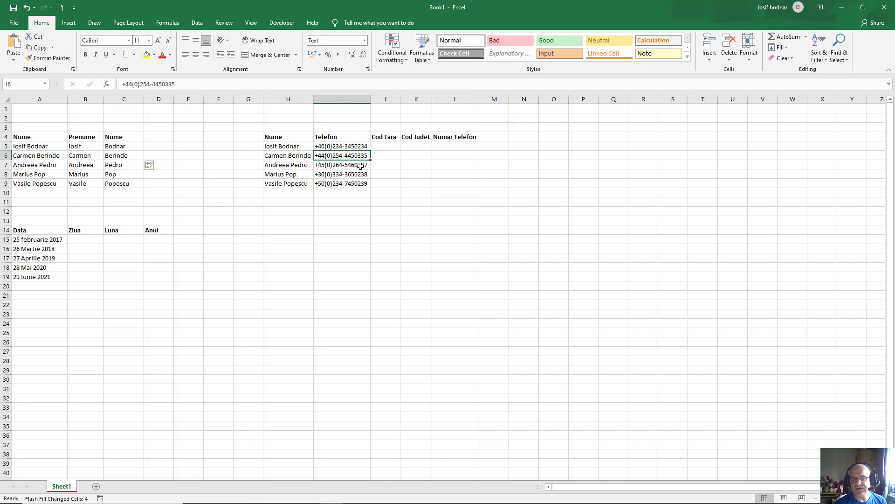
{"action": "left_click", "coordinate": [361, 167]}
{"action": "left_click", "coordinate": [359, 176]}
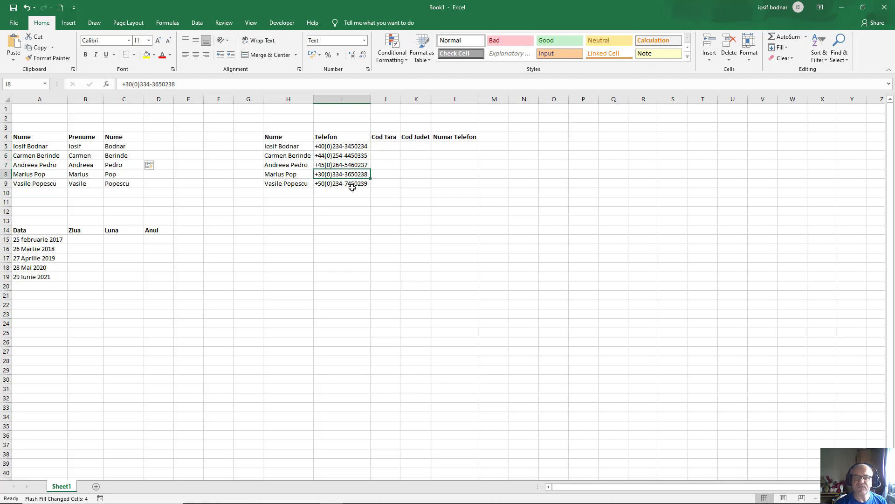
{"action": "left_click", "coordinate": [352, 186]}
{"action": "left_click", "coordinate": [340, 147]}
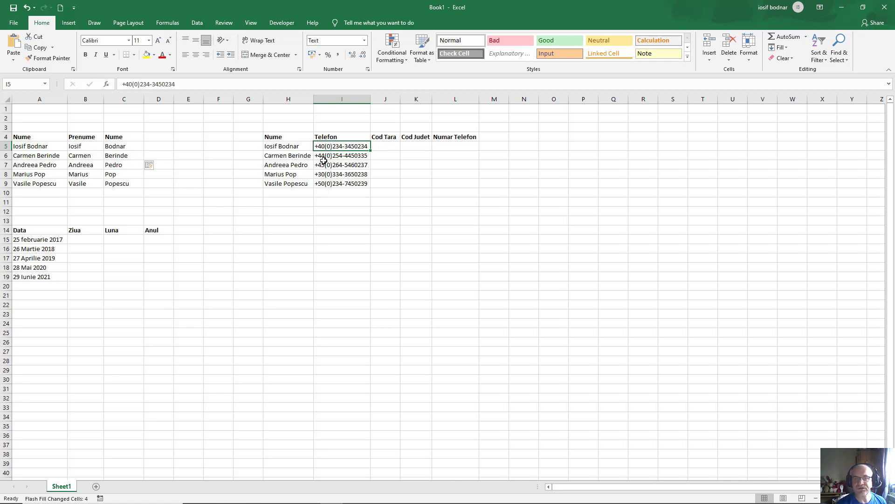
{"action": "left_click", "coordinate": [322, 157]}
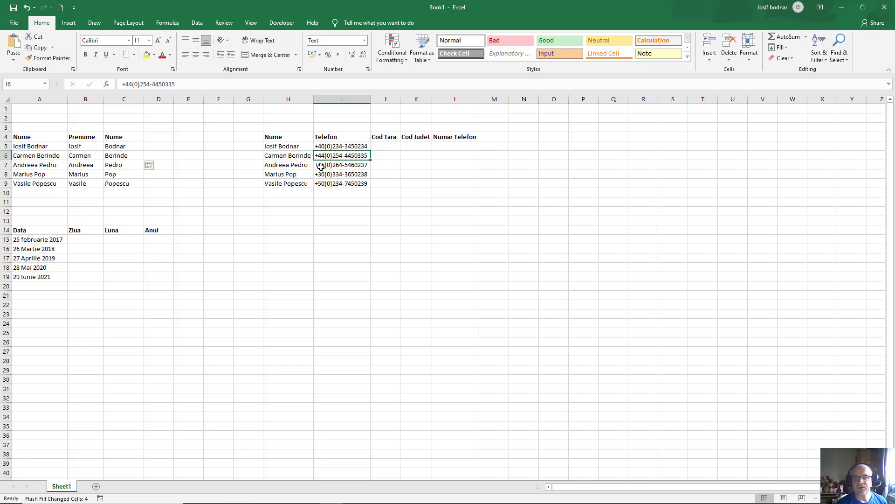
{"action": "left_click", "coordinate": [321, 166]}
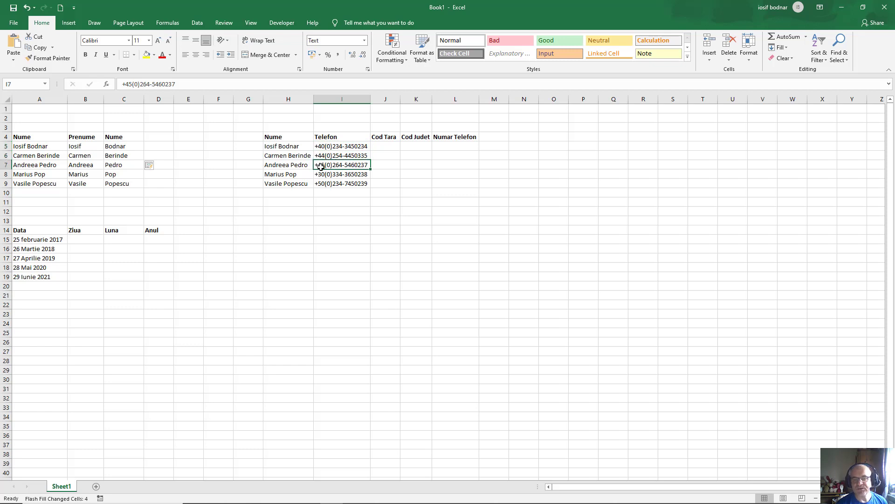
{"action": "left_click", "coordinate": [337, 147]}
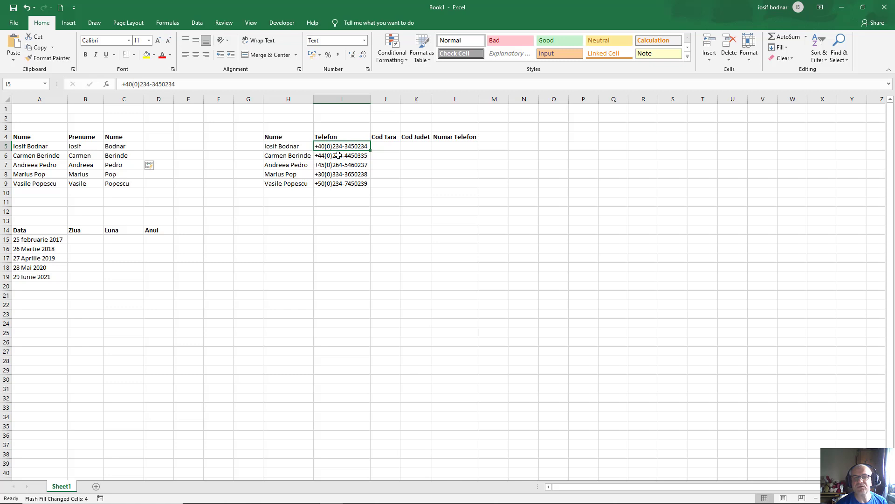
{"action": "left_click", "coordinate": [339, 157]}
{"action": "left_click", "coordinate": [339, 165]}
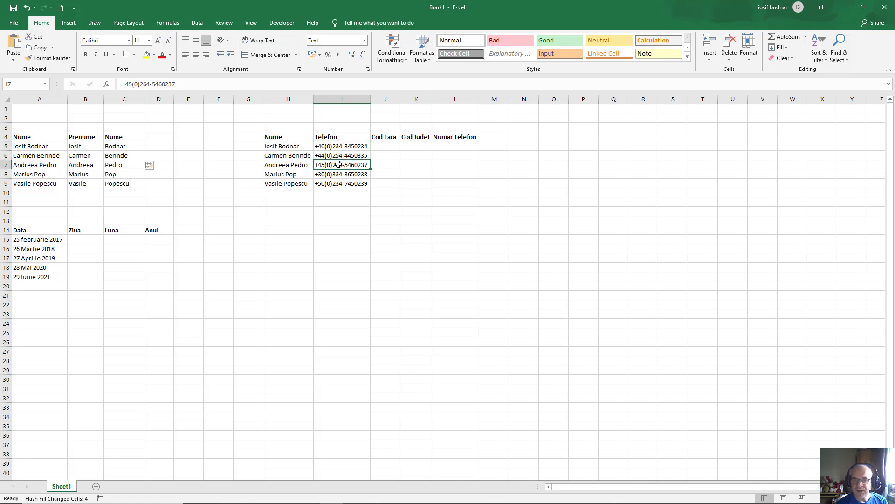
{"action": "left_click", "coordinate": [357, 148]}
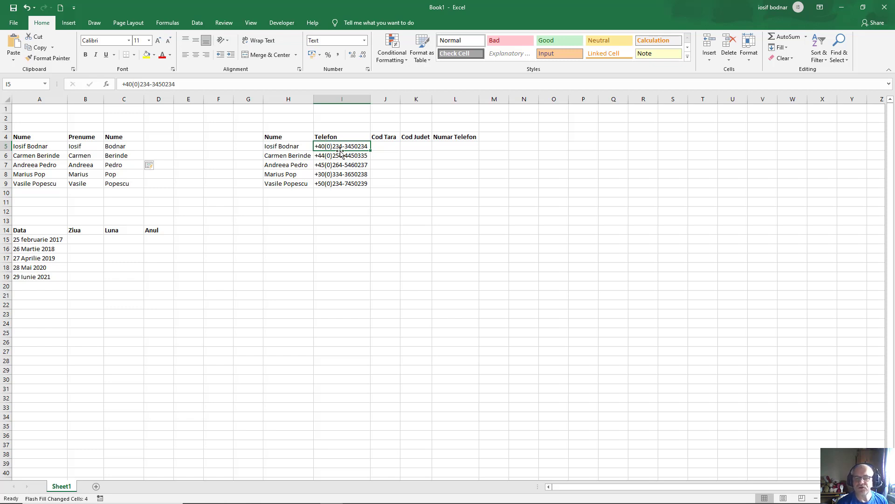
- Enter '40 in J5 and Flash Fill the remaining country codes
{"action": "left_click", "coordinate": [385, 146]}
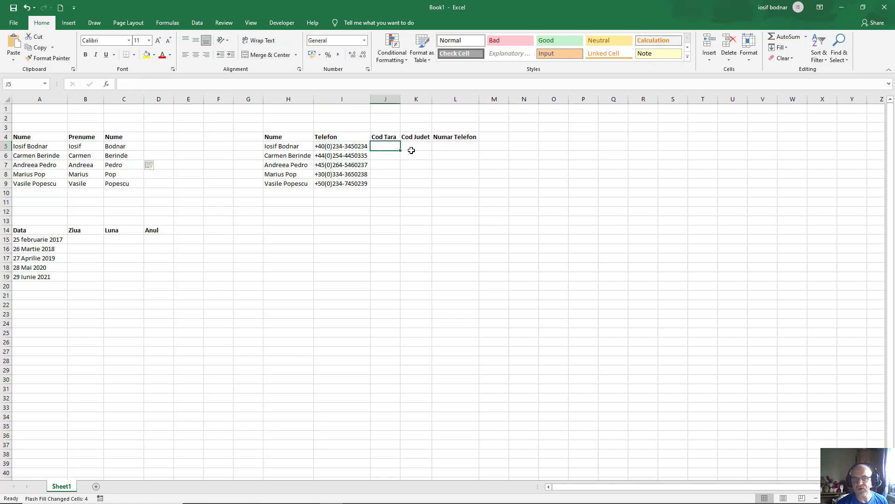
{"action": "left_click", "coordinate": [413, 147]}
{"action": "left_click", "coordinate": [450, 146]}
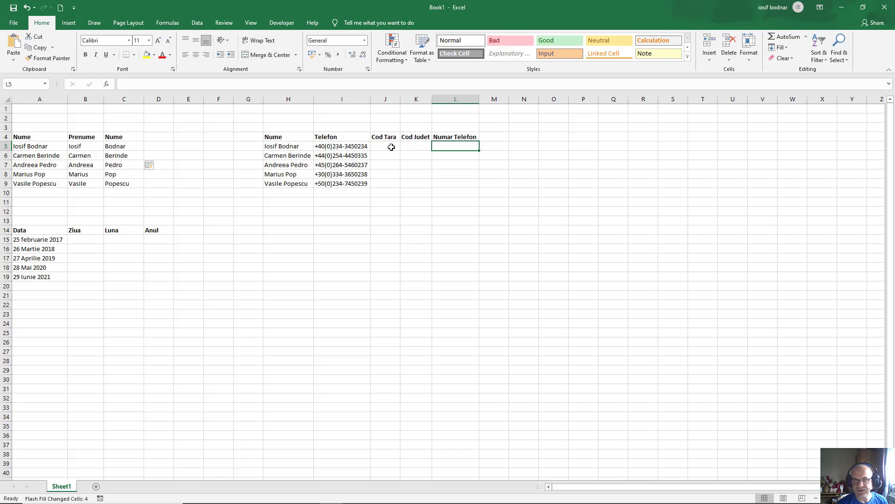
{"action": "left_click", "coordinate": [375, 147]}
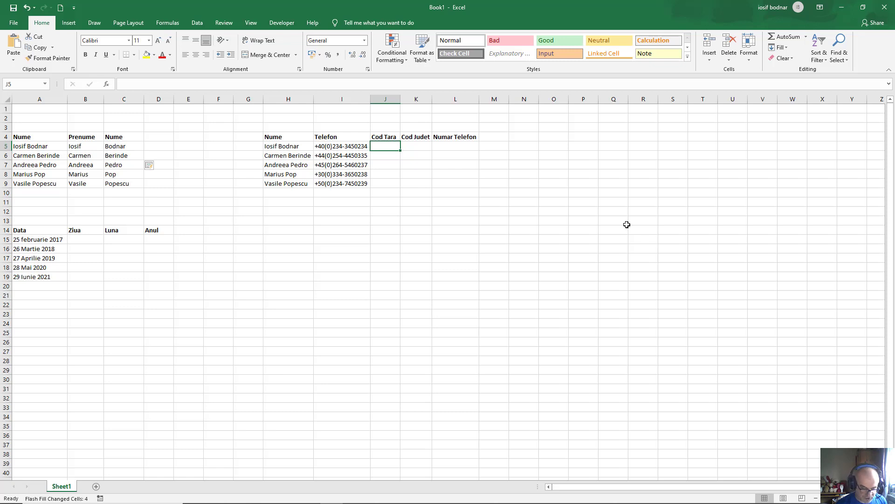
{"action": "type", "text": "'"}
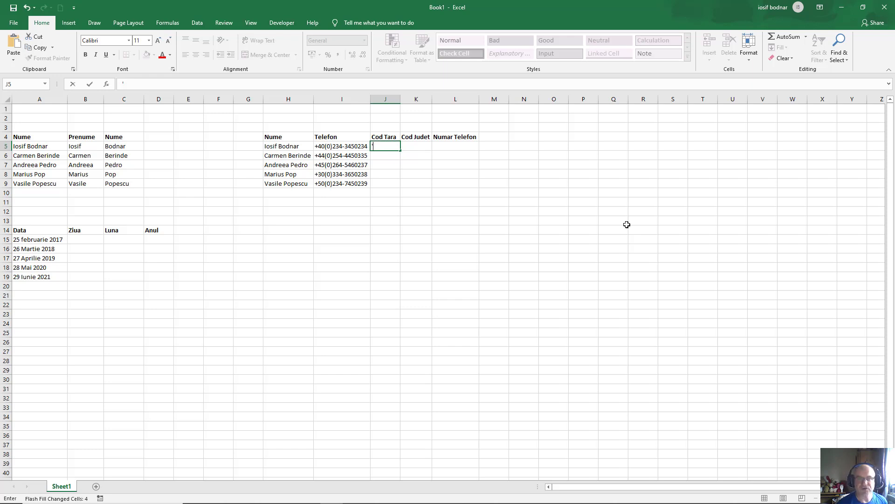
{"action": "type", "text": "40"}
{"action": "key", "text": "Return"}
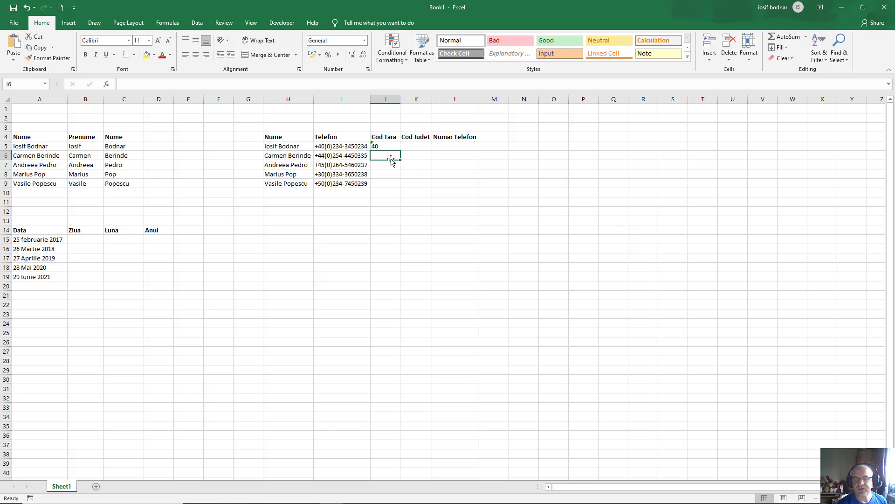
{"action": "left_click", "coordinate": [788, 47]}
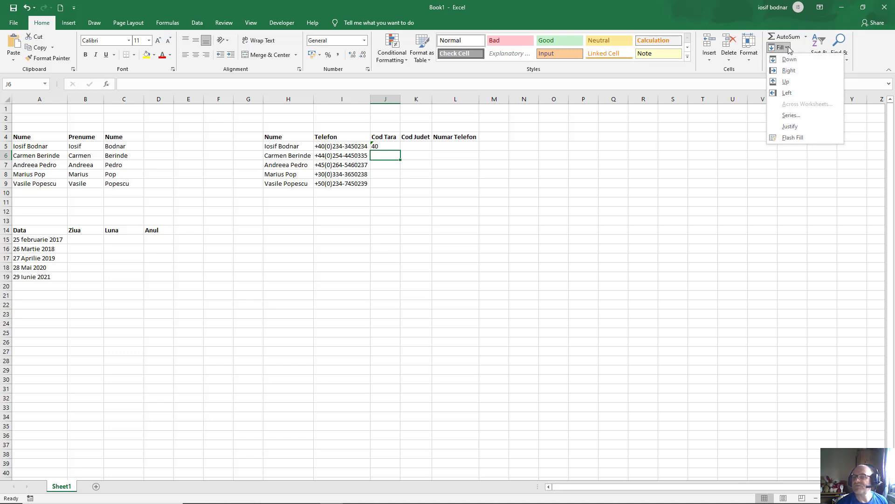
{"action": "left_click", "coordinate": [794, 138]}
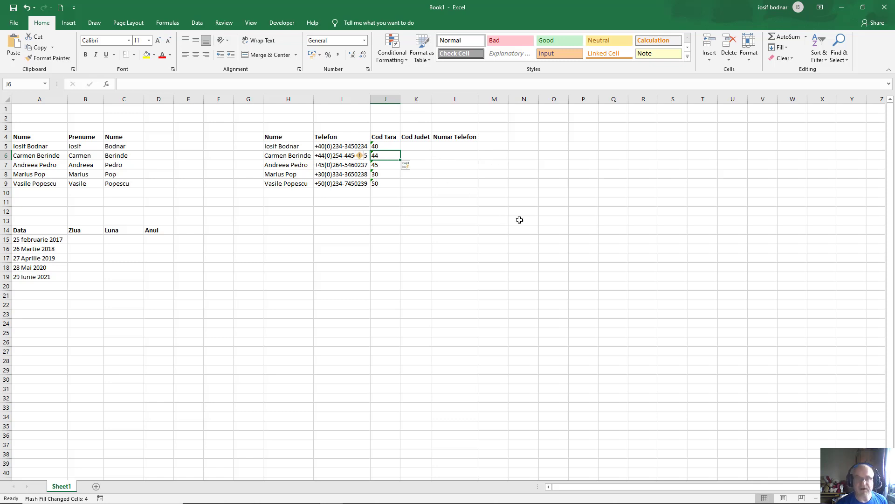
- Review the filled country codes 44, 45, 30 and 50 against the phone numbers
{"action": "key", "text": "Down"}
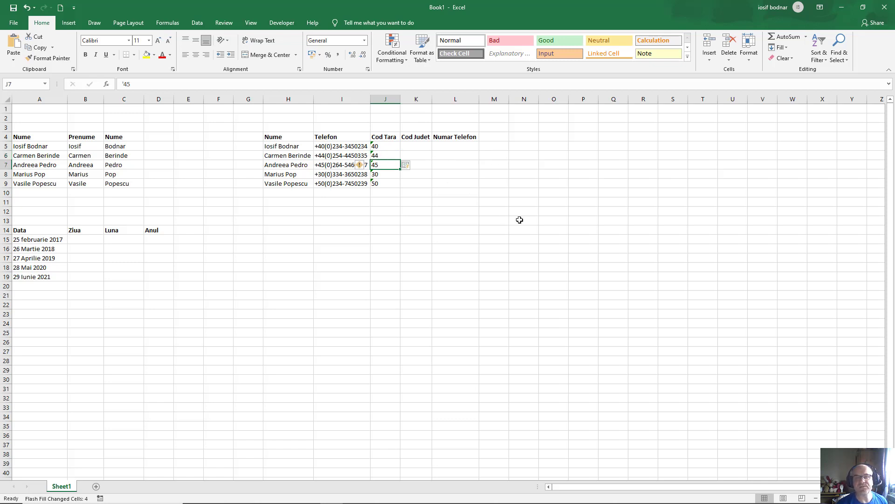
{"action": "key", "text": "Down"}
{"action": "key", "text": "Down"}
{"action": "key", "text": "Up"}
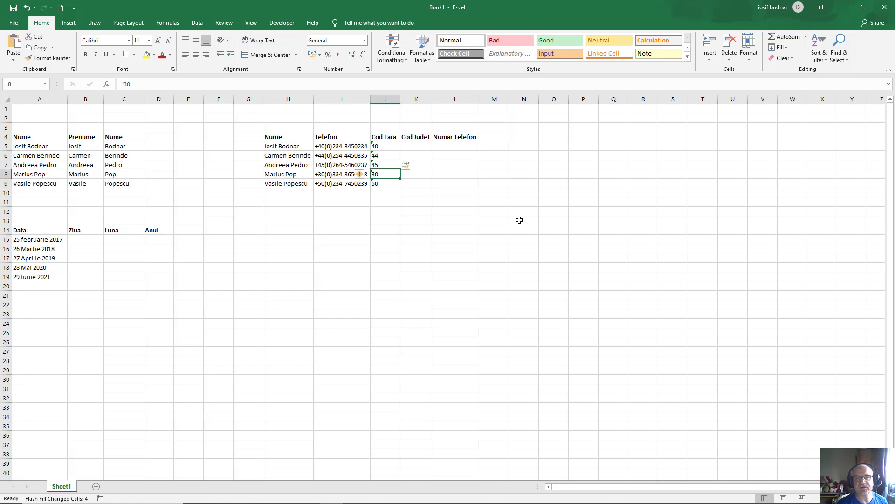
{"action": "key", "text": "Up"}
{"action": "key", "text": "Up"}
{"action": "key", "text": "Up"}
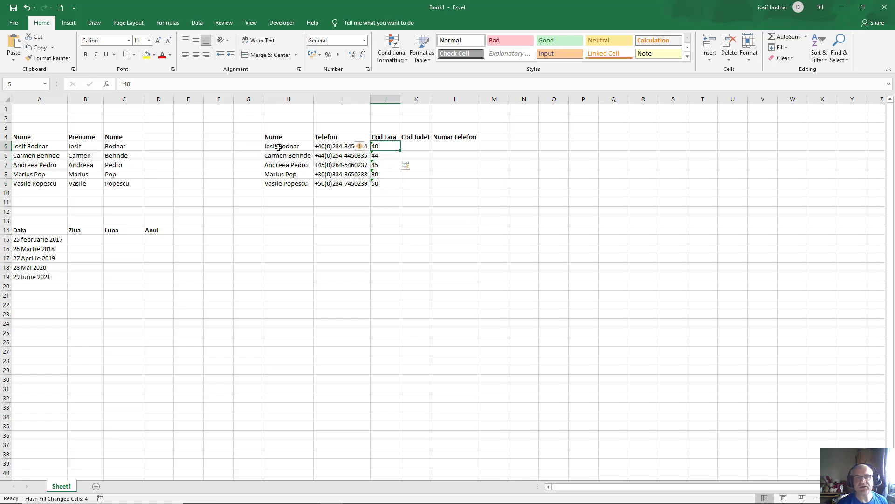
{"action": "left_click", "coordinate": [278, 146]}
{"action": "left_click", "coordinate": [276, 163]}
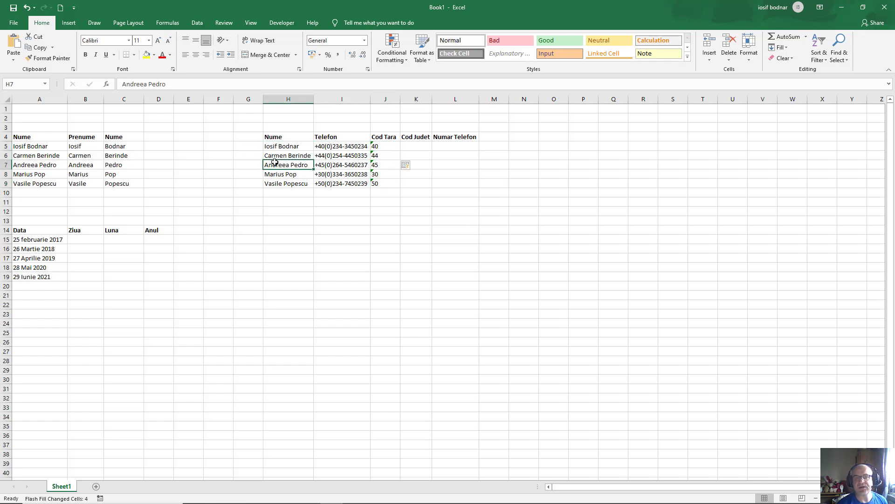
{"action": "left_click", "coordinate": [373, 157]}
{"action": "left_click", "coordinate": [382, 166]}
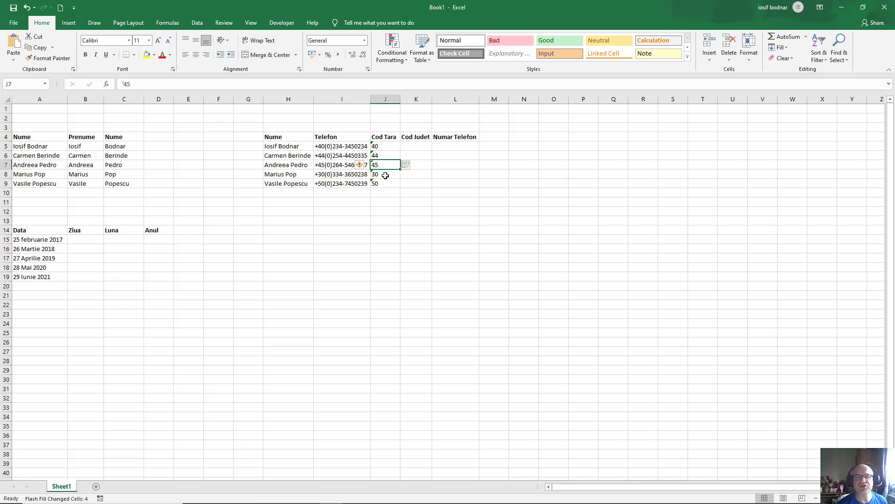
{"action": "left_click", "coordinate": [386, 176]}
{"action": "left_click", "coordinate": [382, 186]}
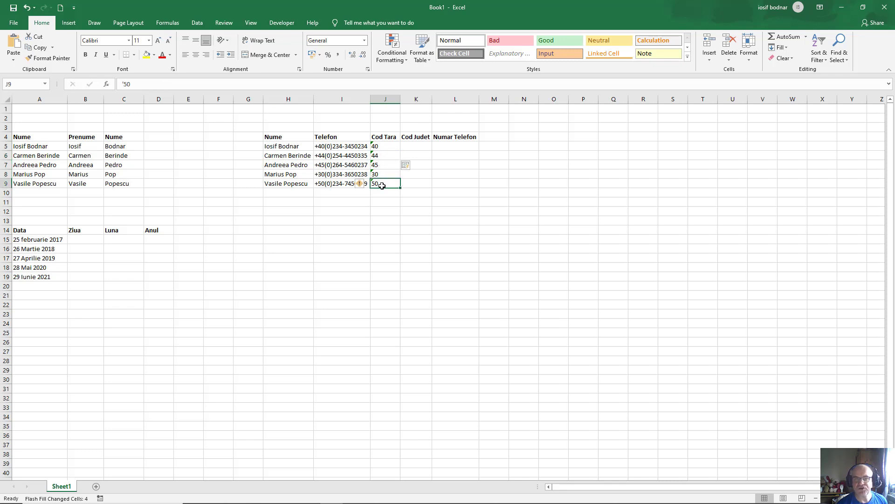
{"action": "left_click", "coordinate": [324, 146]}
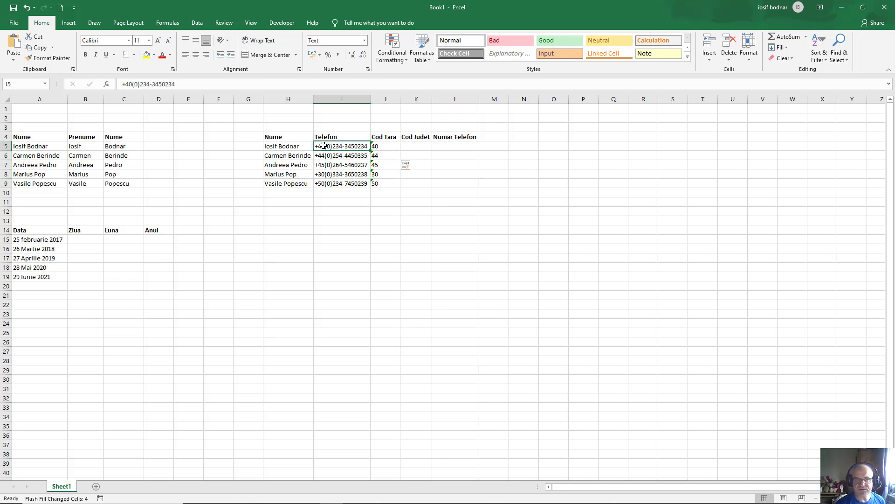
{"action": "left_click_drag", "start_coordinate": [323, 145], "coordinate": [327, 183]}
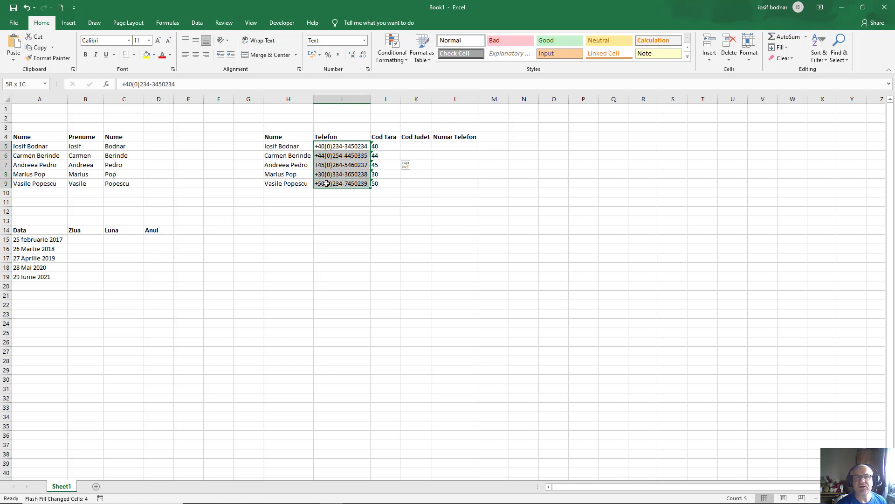
{"action": "left_click", "coordinate": [367, 69]}
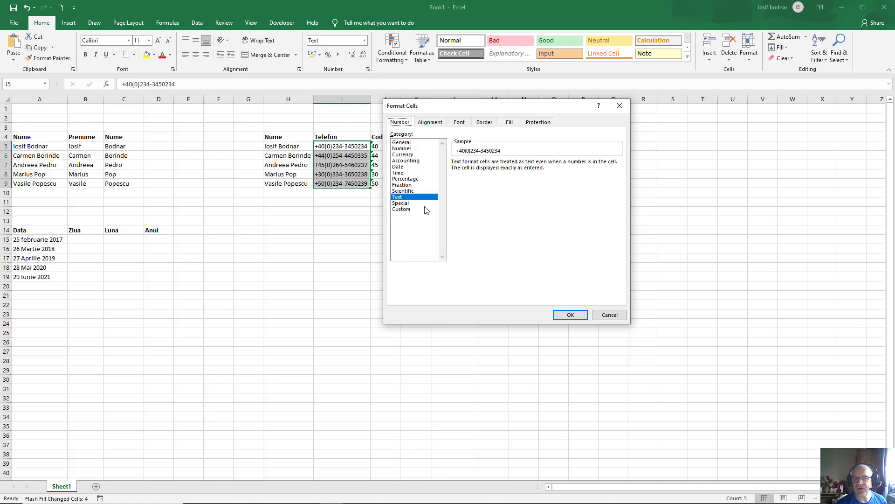
{"action": "left_click", "coordinate": [619, 105]}
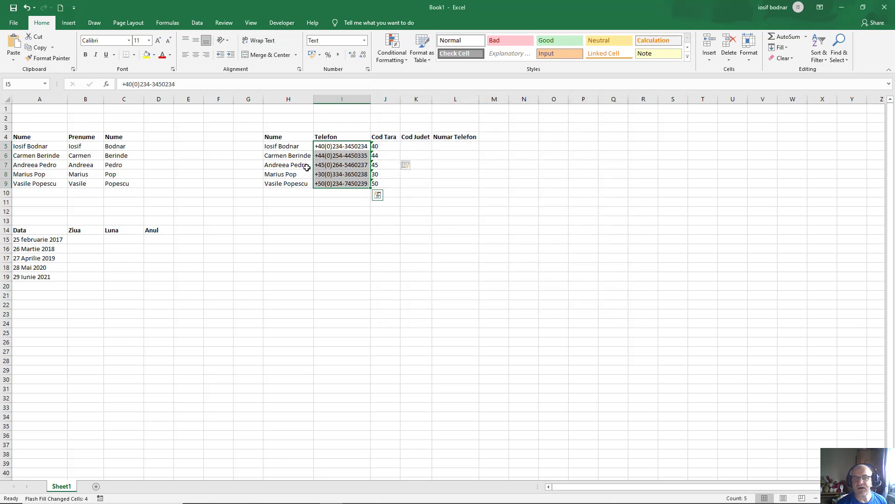
{"action": "left_click", "coordinate": [334, 147]}
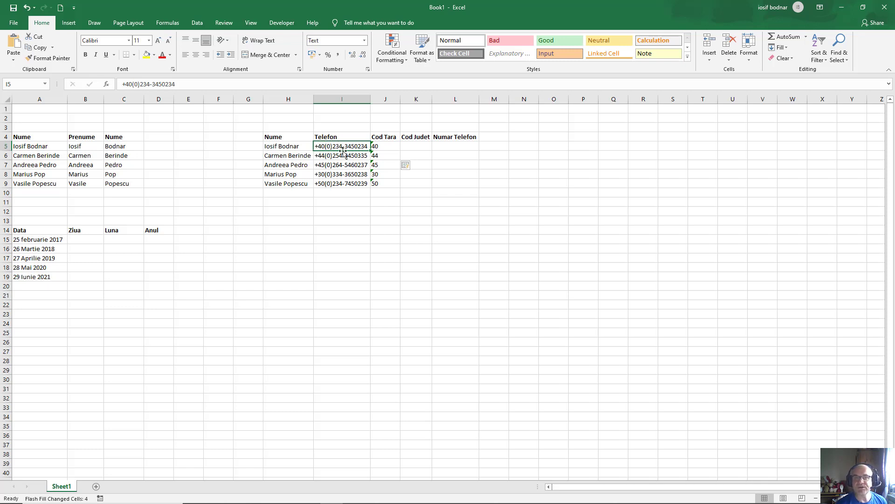
{"action": "left_click", "coordinate": [368, 70]}
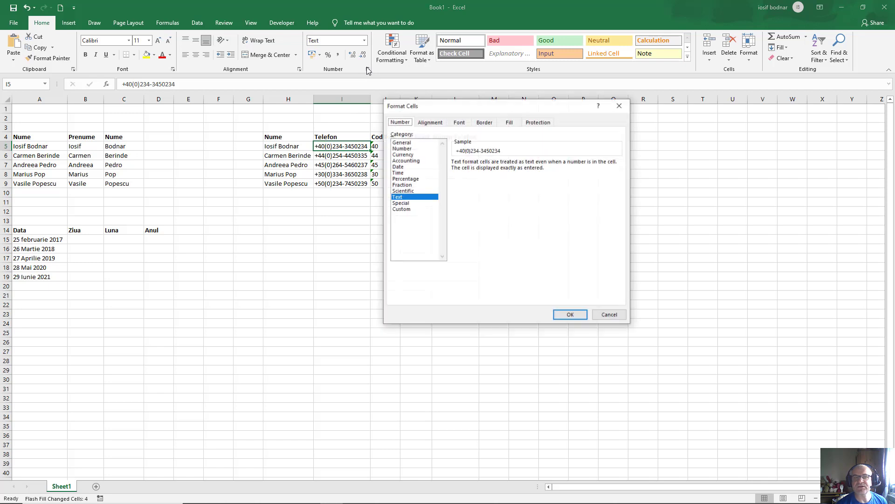
{"action": "left_click", "coordinate": [620, 107]}
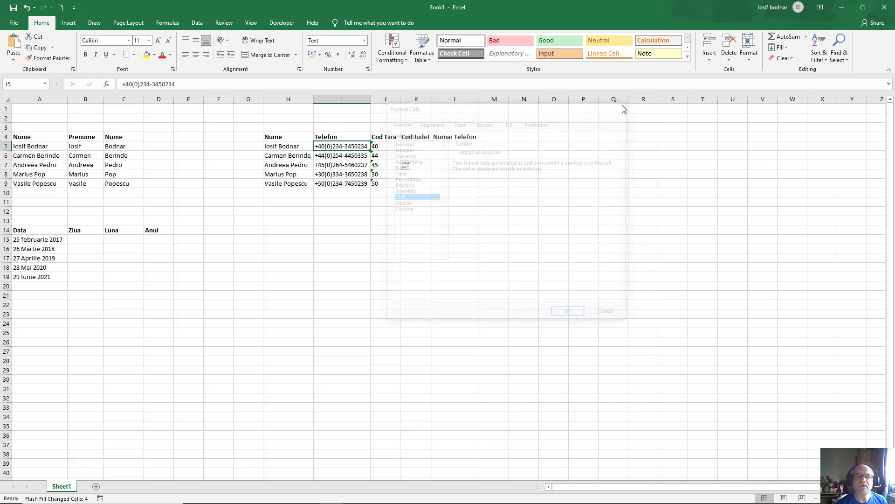
{"action": "left_click", "coordinate": [414, 146]}
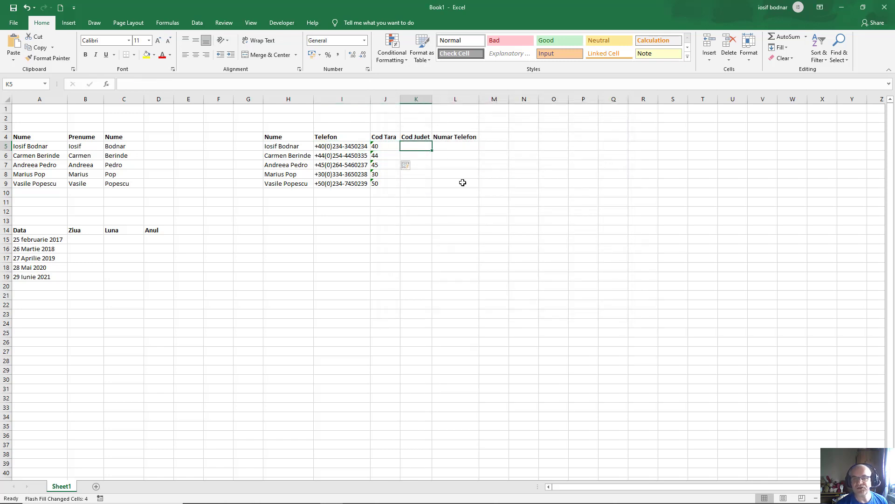
- Enter '234 in K5 and Flash Fill the remaining area codes
{"action": "left_click", "coordinate": [337, 147]}
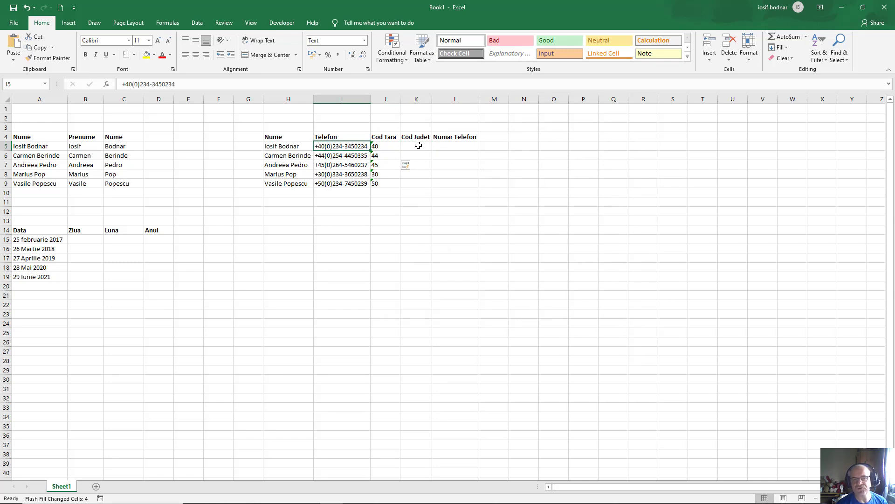
{"action": "left_click", "coordinate": [288, 146]}
{"action": "left_click", "coordinate": [295, 155]}
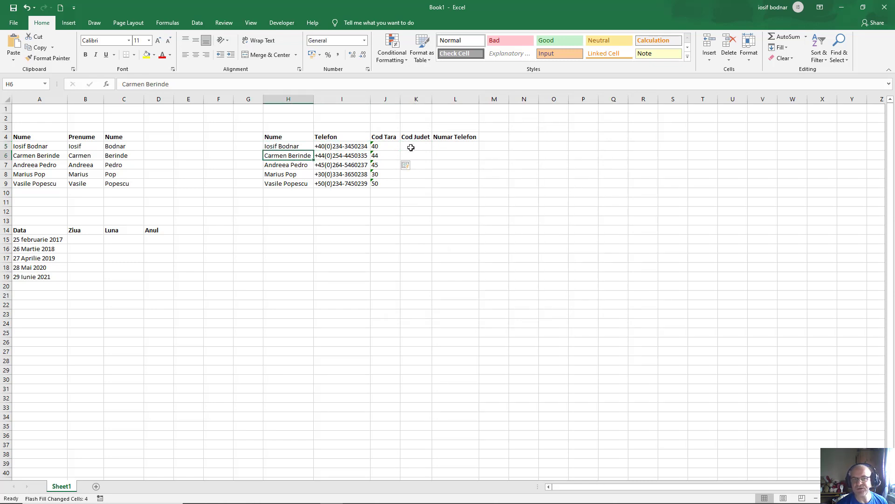
{"action": "left_click", "coordinate": [411, 148]}
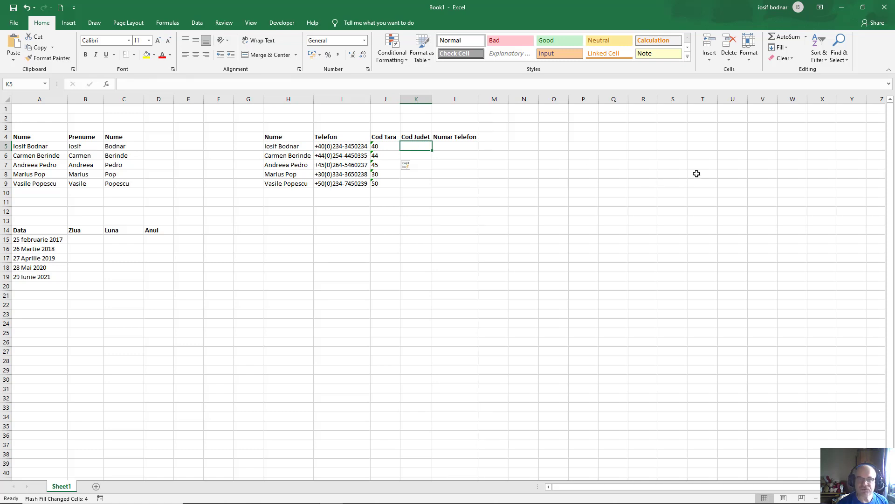
{"action": "type", "text": "'234"}
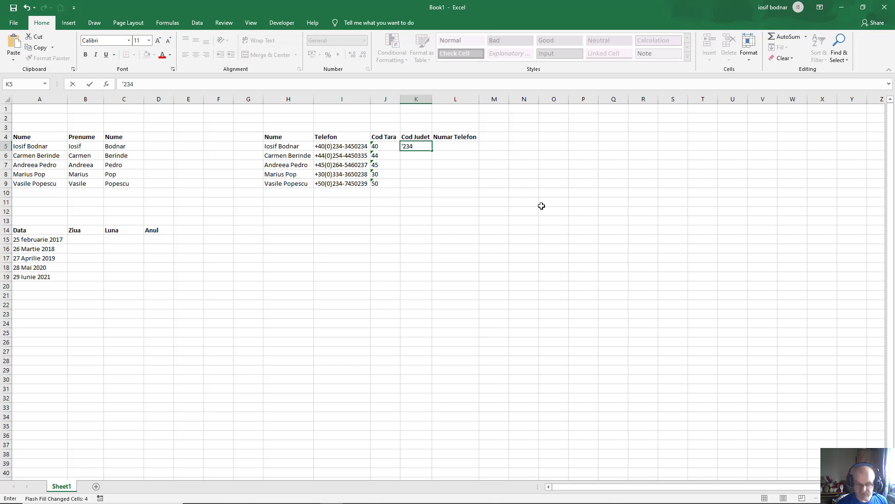
{"action": "key", "text": "Return"}
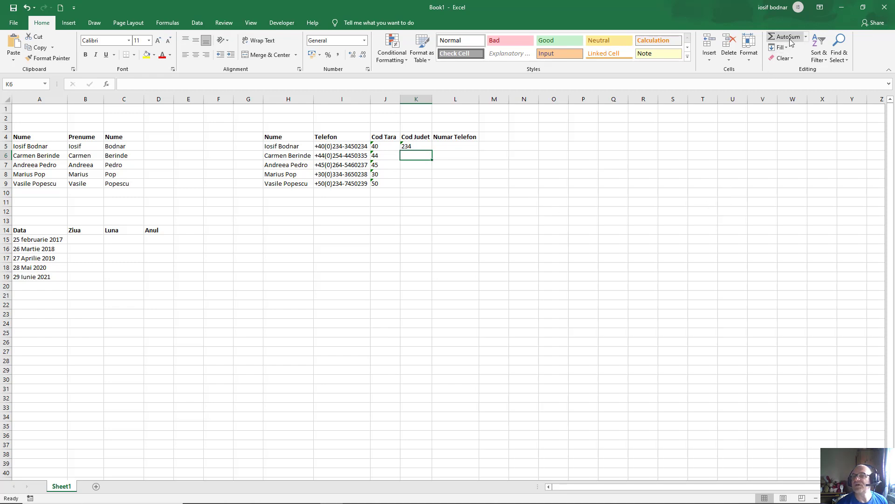
{"action": "left_click", "coordinate": [787, 48]}
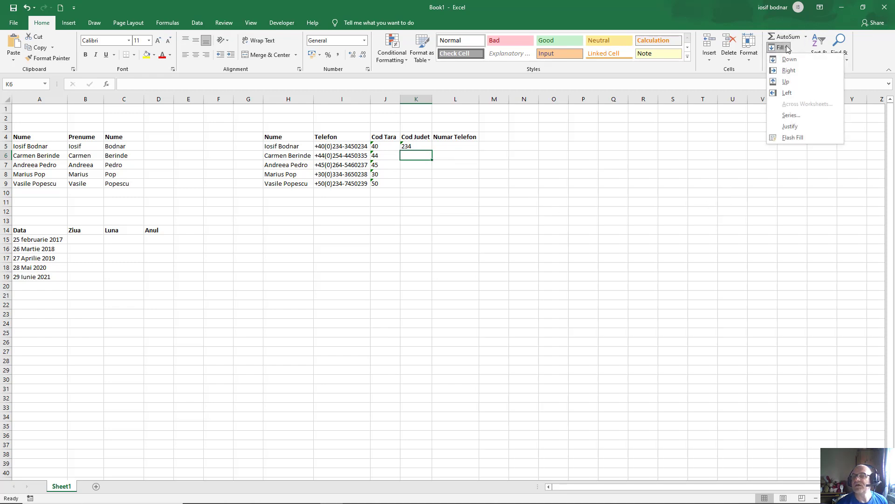
{"action": "left_click", "coordinate": [793, 138]}
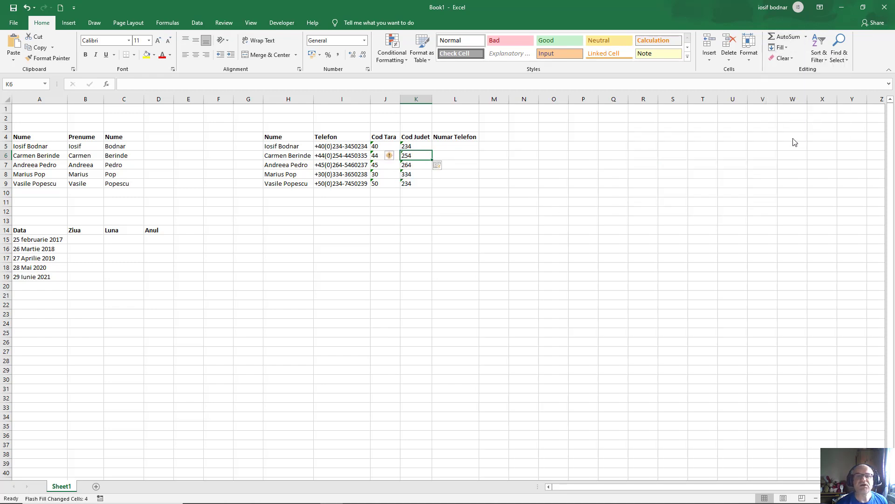
- Check the filled area codes 254, 264, 334 and 234 in K6:K9
{"action": "left_click", "coordinate": [407, 164]}
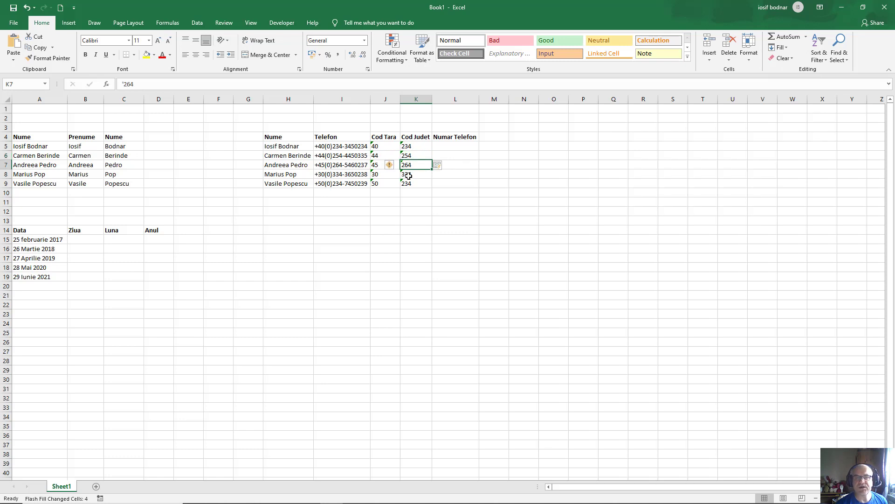
{"action": "left_click", "coordinate": [408, 175]}
{"action": "left_click", "coordinate": [407, 186]}
{"action": "left_click", "coordinate": [410, 166]}
{"action": "left_click", "coordinate": [412, 156]}
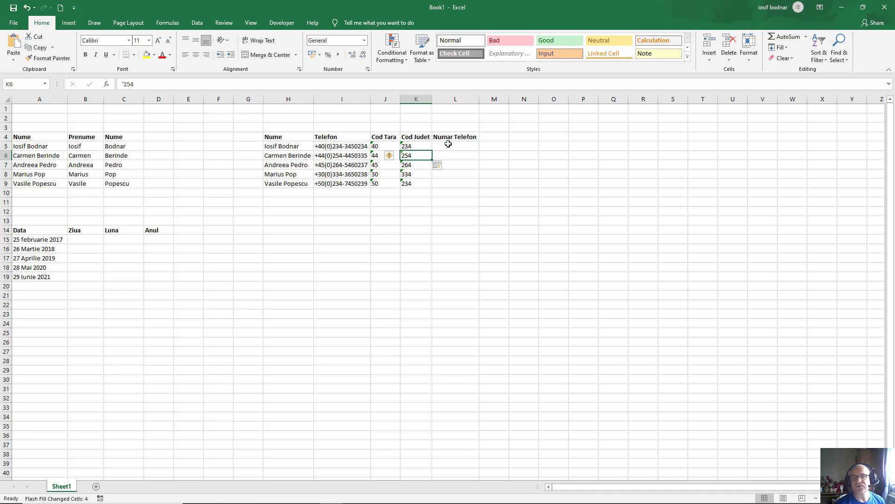
{"action": "left_click", "coordinate": [448, 144]}
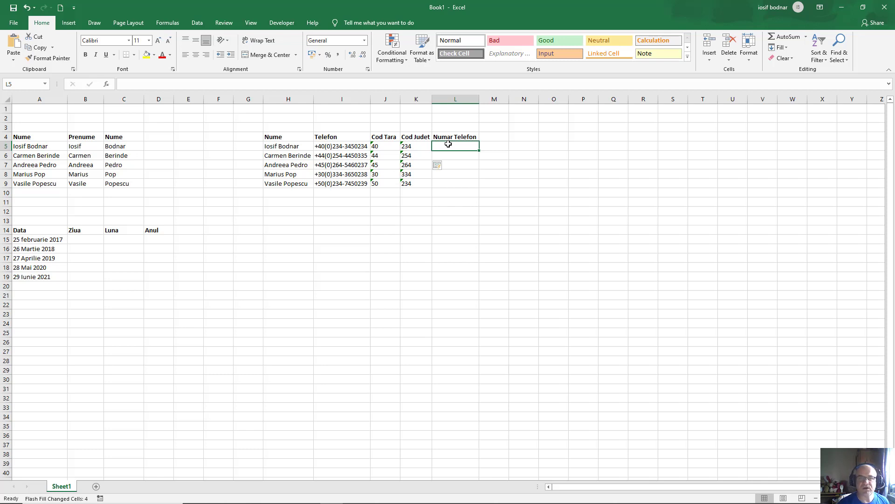
- Enter the first local number in L5 as text and Flash Fill the rest
{"action": "type", "text": "'"}
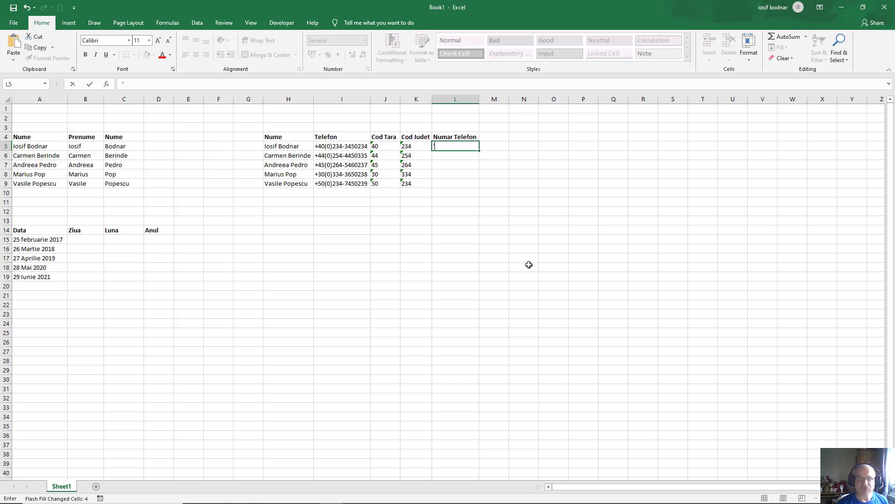
{"action": "type", "text": "345"}
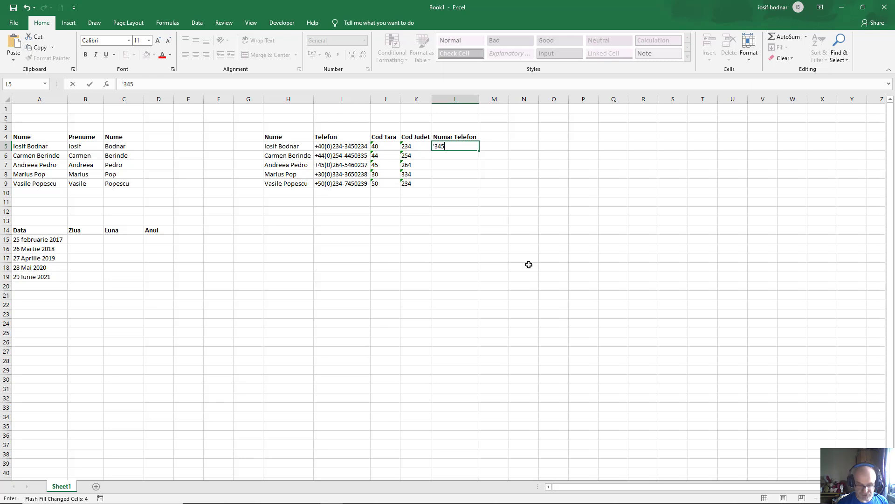
{"action": "type", "text": "0234"}
{"action": "key", "text": "Return"}
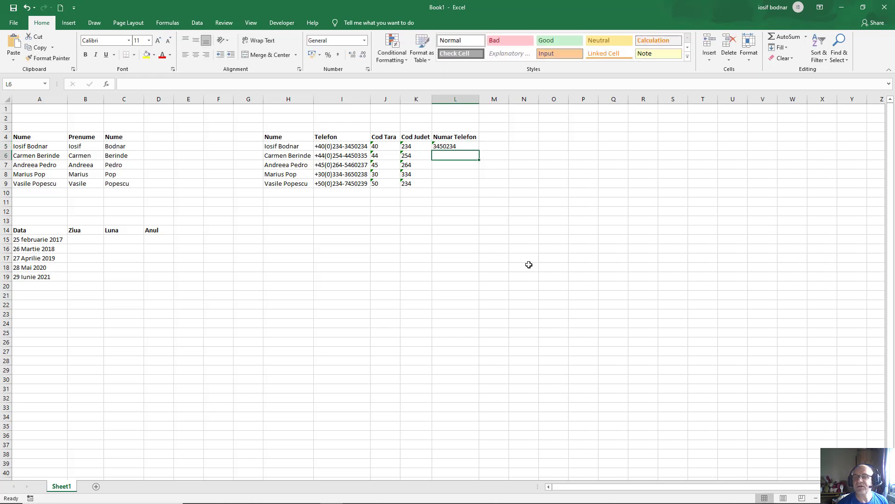
{"action": "left_click", "coordinate": [781, 47]}
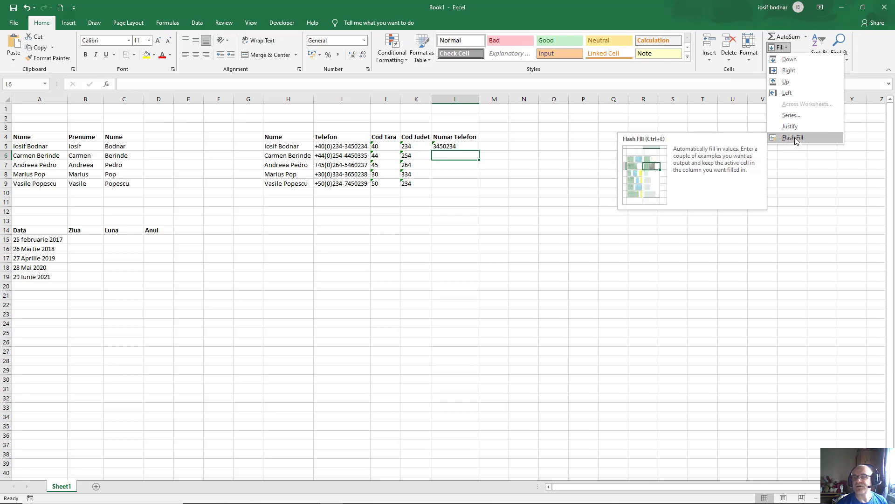
{"action": "left_click", "coordinate": [795, 137]}
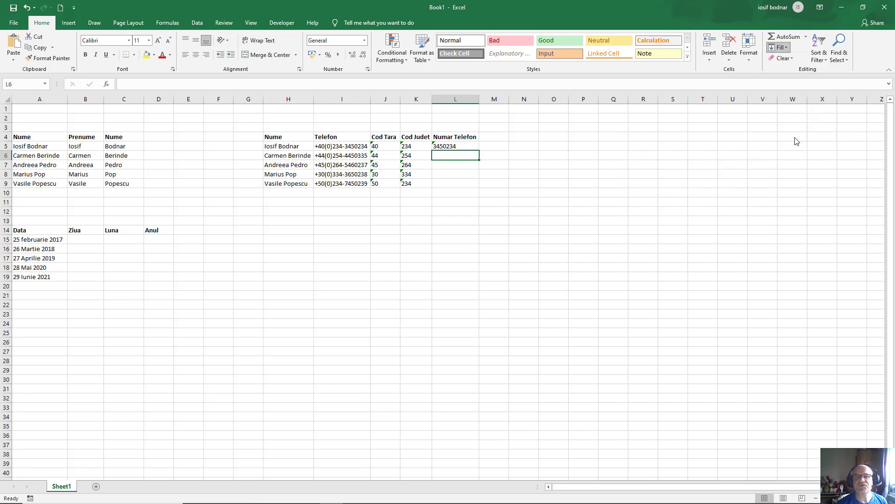
- Check the filled local numbers 4450335, 5460237, 3650238 and 7450239 in L6:L9
{"action": "left_click", "coordinate": [447, 167]}
{"action": "left_click", "coordinate": [447, 174]}
{"action": "left_click", "coordinate": [448, 183]}
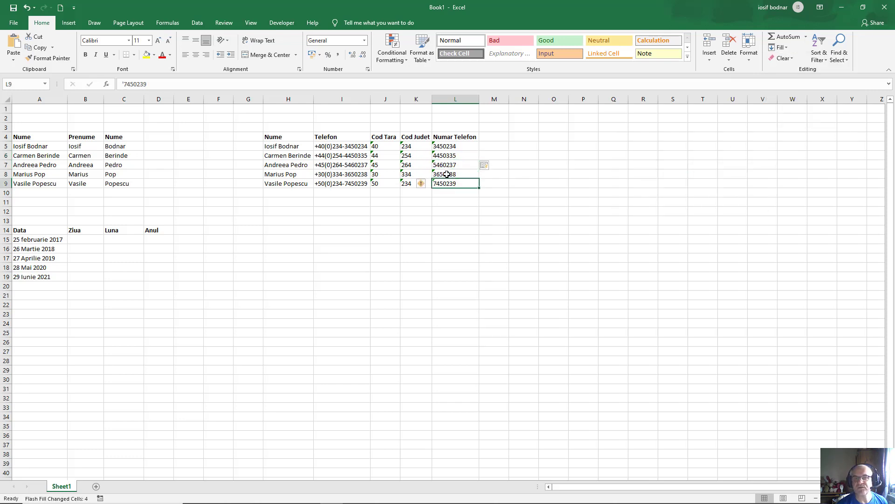
{"action": "left_click", "coordinate": [447, 172]}
{"action": "left_click", "coordinate": [448, 165]}
{"action": "left_click", "coordinate": [448, 156]}
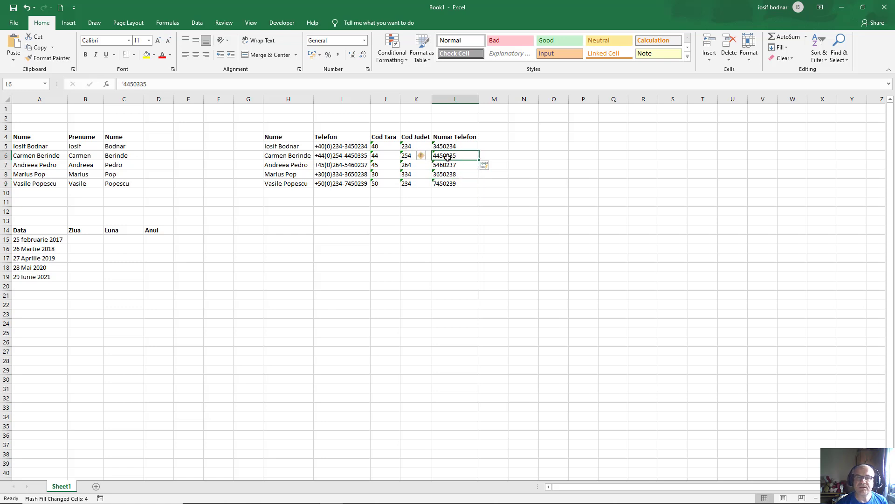
{"action": "left_click", "coordinate": [451, 147]}
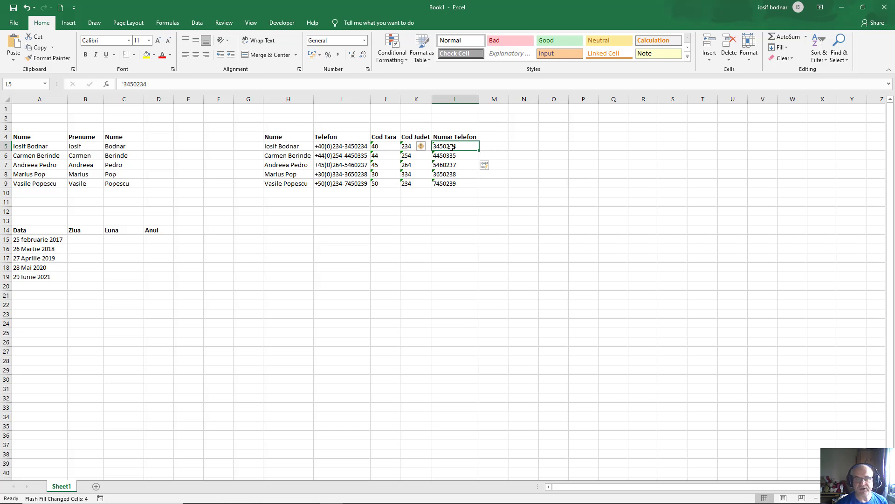
- Compare the dates in A15:A16 with the empty Ziua, Luna and Anul cells
{"action": "left_click", "coordinate": [79, 239]}
{"action": "left_click", "coordinate": [37, 242]}
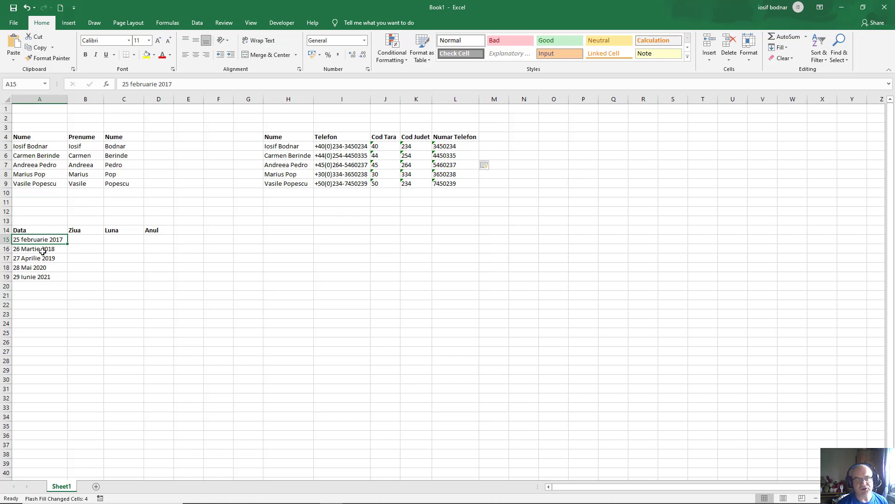
{"action": "left_click", "coordinate": [42, 250]}
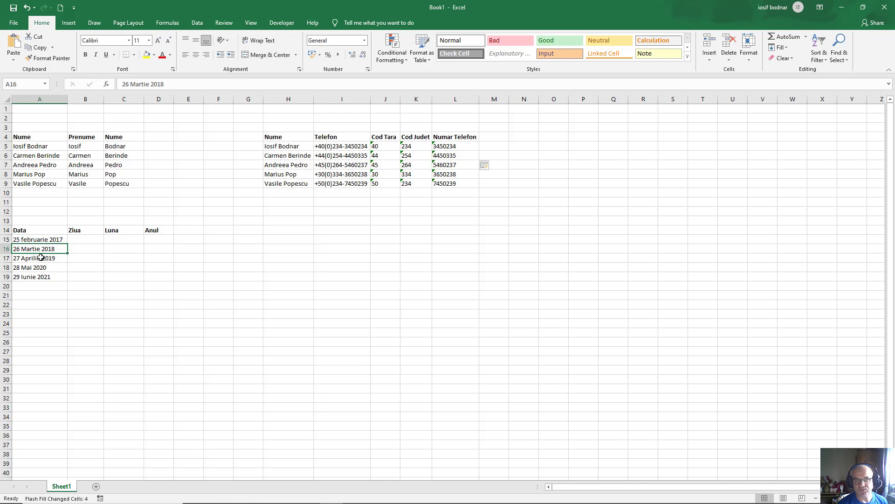
{"action": "left_click", "coordinate": [83, 240]}
{"action": "left_click", "coordinate": [120, 241]}
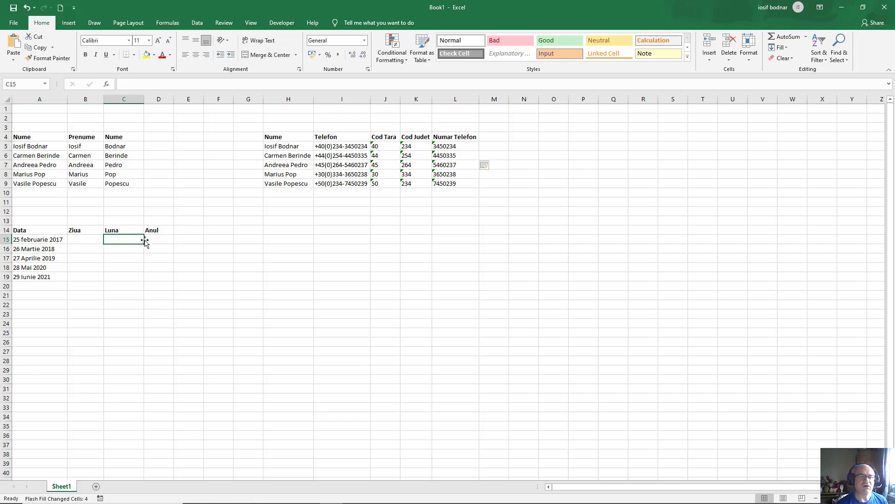
{"action": "left_click", "coordinate": [155, 240]}
{"action": "left_click", "coordinate": [80, 241]}
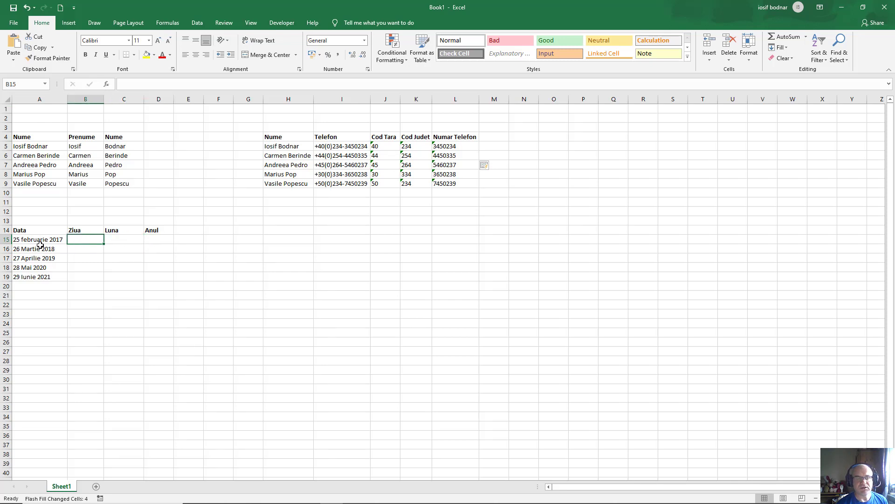
{"action": "left_click", "coordinate": [30, 239]}
{"action": "left_click", "coordinate": [37, 248]}
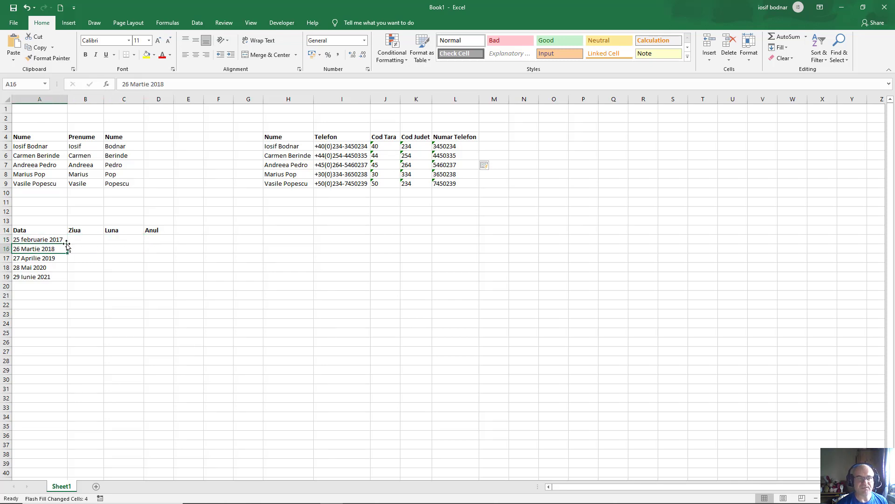
{"action": "left_click", "coordinate": [78, 238]}
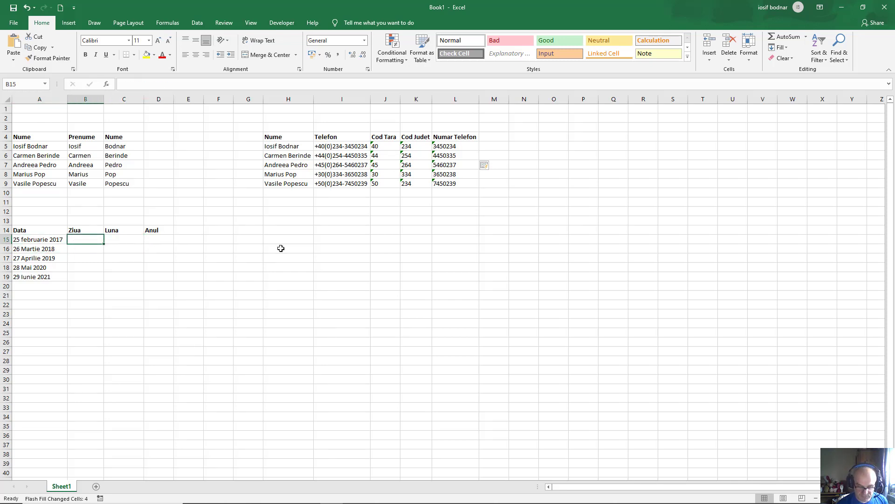
- Enter day 25 in B15 and Flash Fill the remaining day numbers
{"action": "type", "text": "25"}
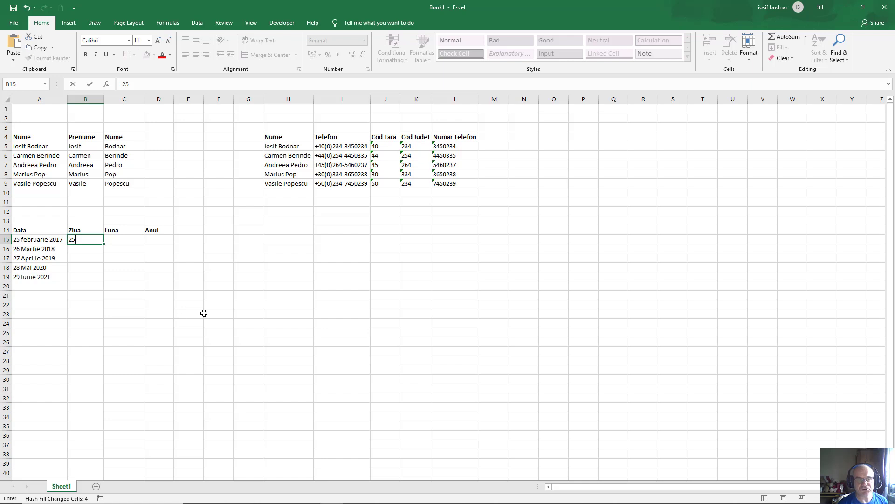
{"action": "key", "text": "Return"}
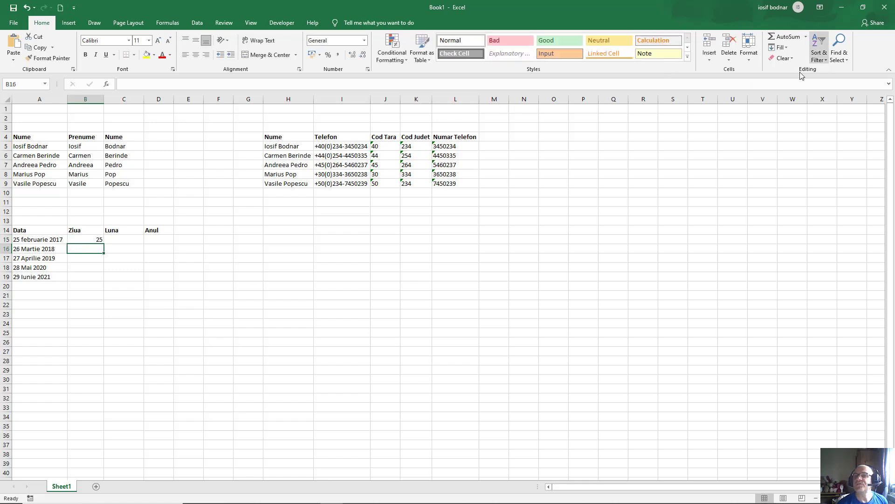
{"action": "left_click", "coordinate": [787, 48]}
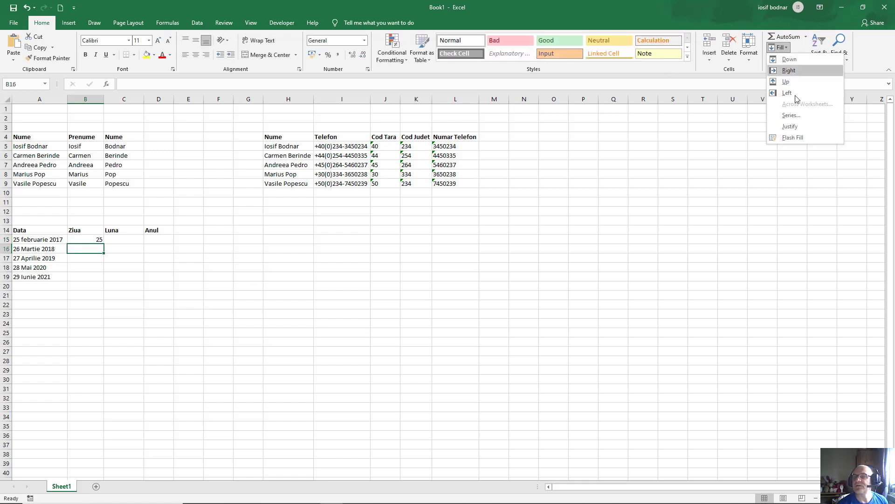
{"action": "left_click", "coordinate": [793, 137]}
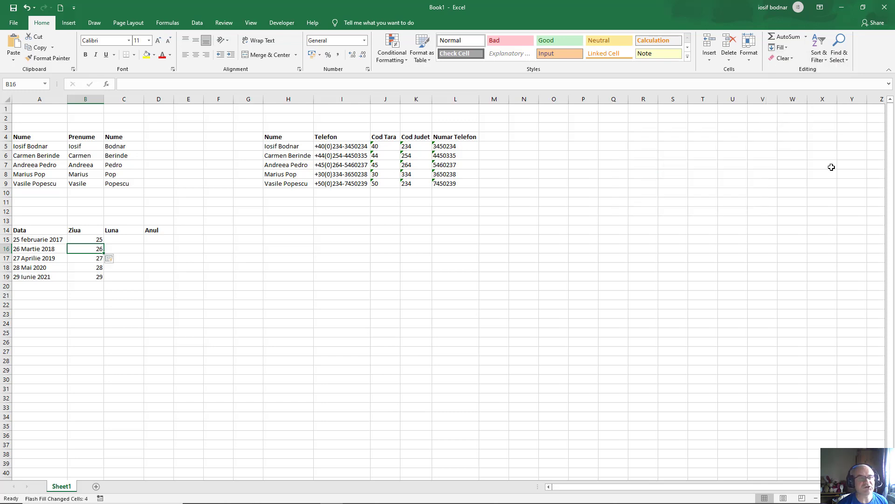
{"action": "left_click", "coordinate": [92, 258]}
{"action": "left_click", "coordinate": [90, 268]}
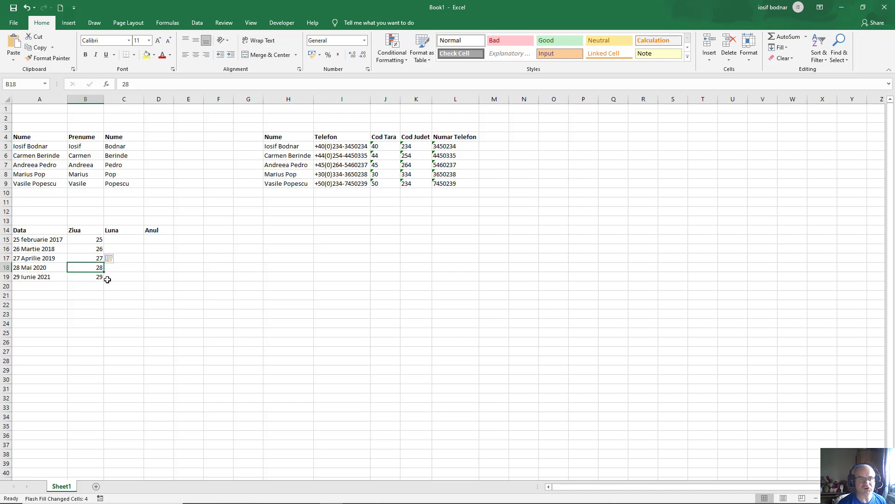
{"action": "left_click", "coordinate": [120, 240]}
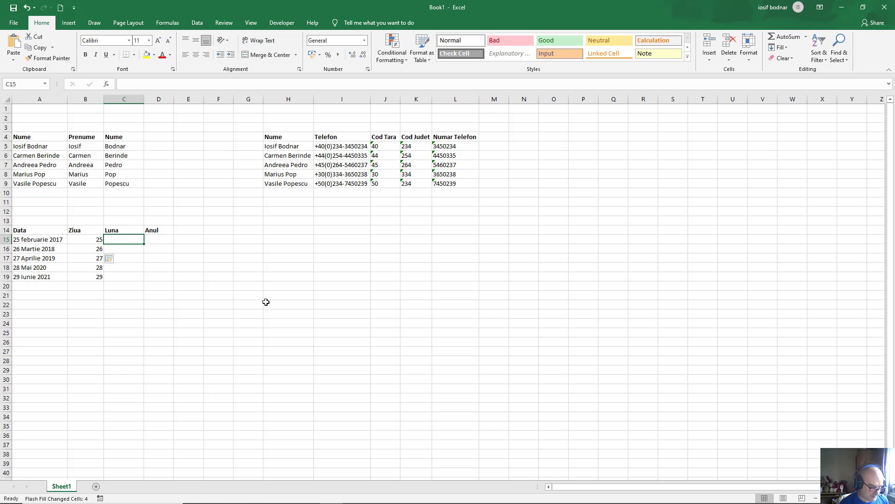
- Enter februarie in C15 and Flash Fill the remaining month names
{"action": "type", "text": "februar"}
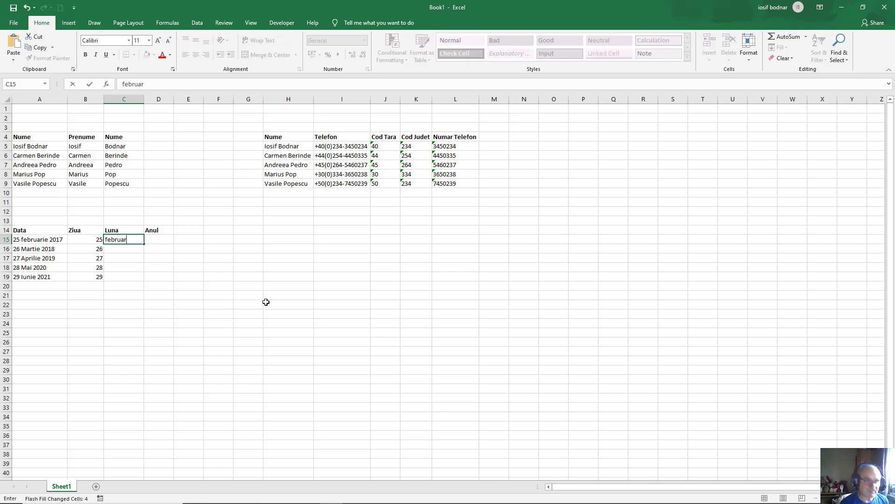
{"action": "type", "text": "ie"}
{"action": "key", "text": "Return"}
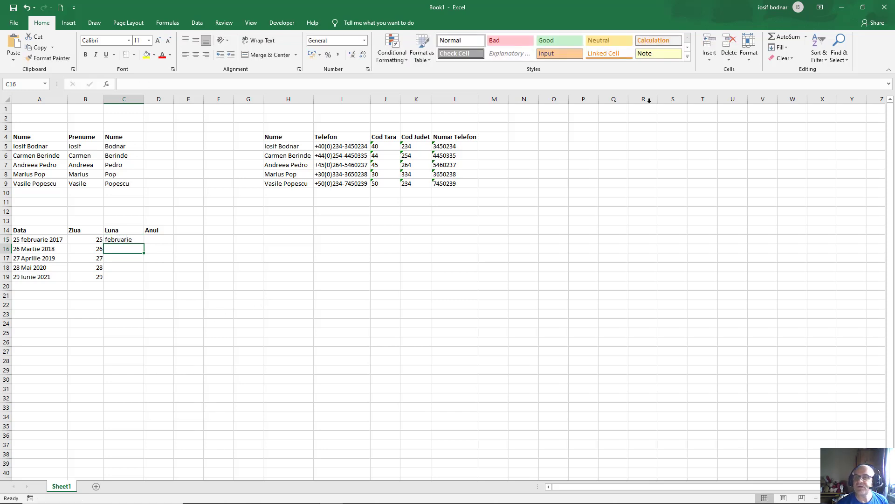
{"action": "left_click", "coordinate": [778, 47]}
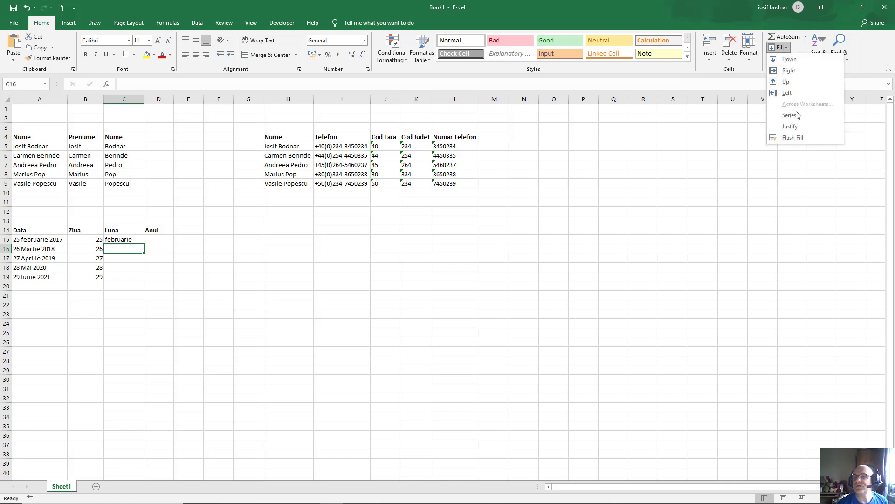
{"action": "left_click", "coordinate": [797, 139]}
{"action": "left_click", "coordinate": [123, 259]}
{"action": "left_click", "coordinate": [120, 268]}
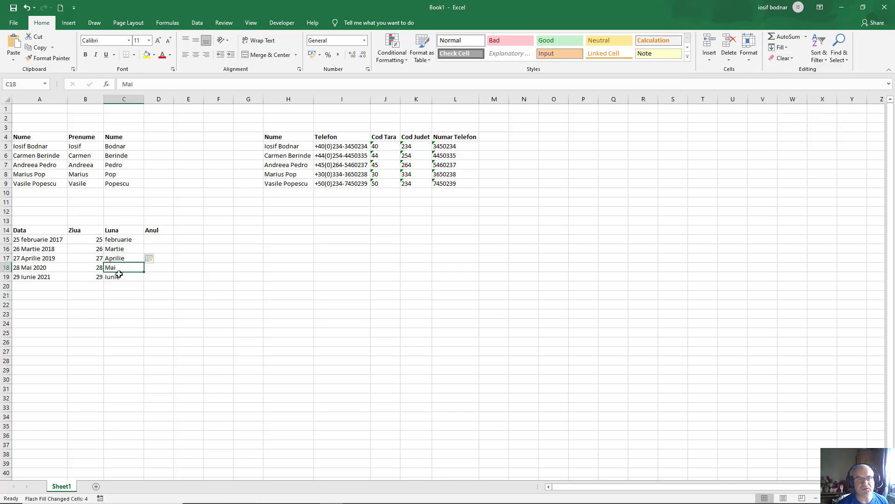
{"action": "left_click", "coordinate": [123, 276]}
- Enter 2017 in D15 and Flash Fill the years through 2021
{"action": "left_click", "coordinate": [150, 238]}
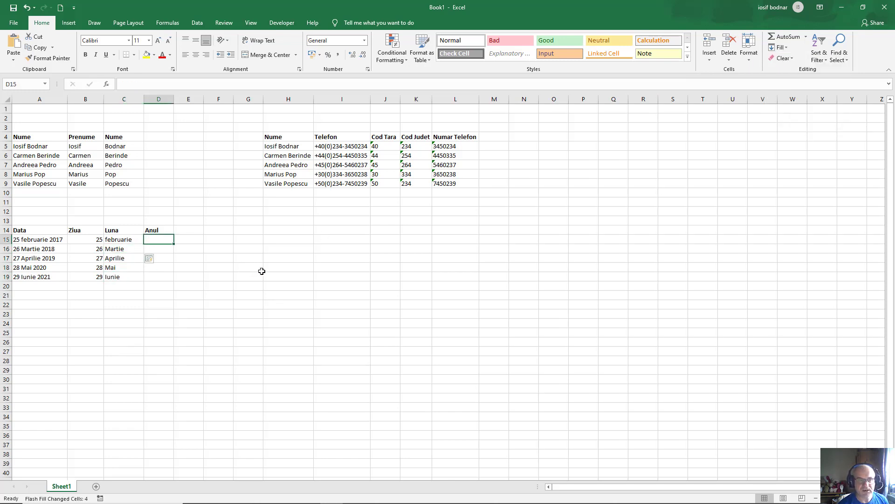
{"action": "type", "text": "2017"}
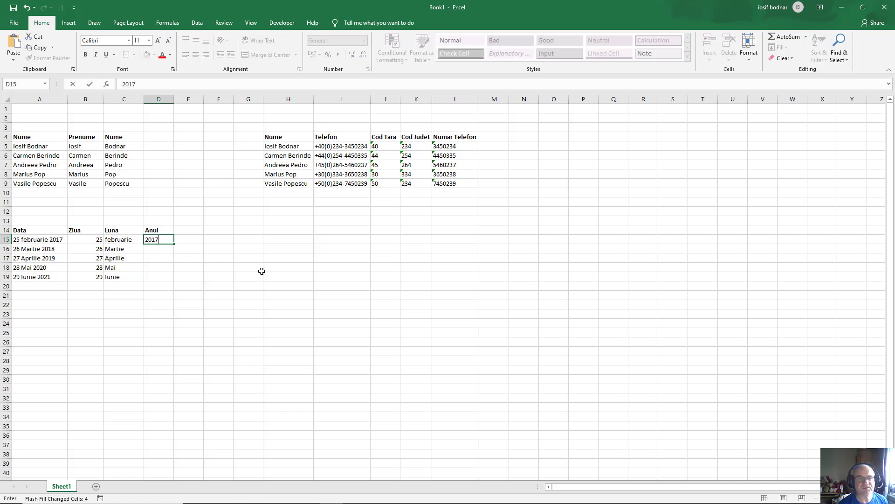
{"action": "key", "text": "Return"}
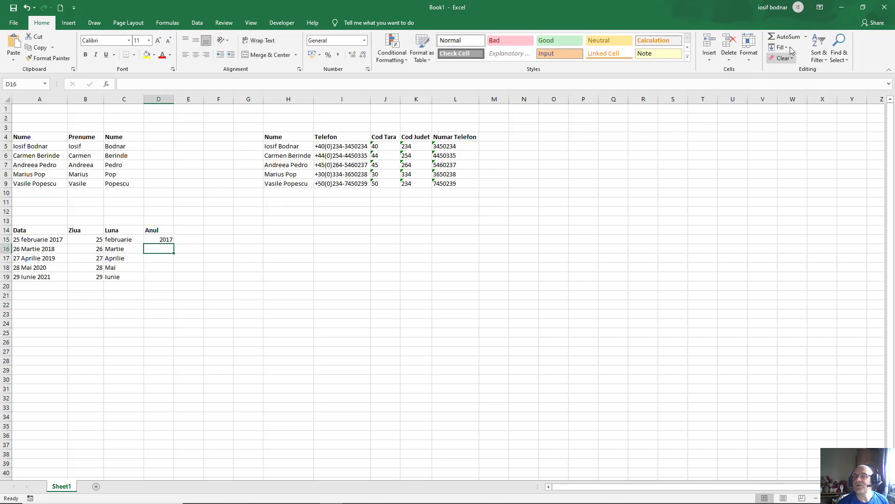
{"action": "left_click", "coordinate": [787, 48]}
{"action": "left_click", "coordinate": [793, 131]}
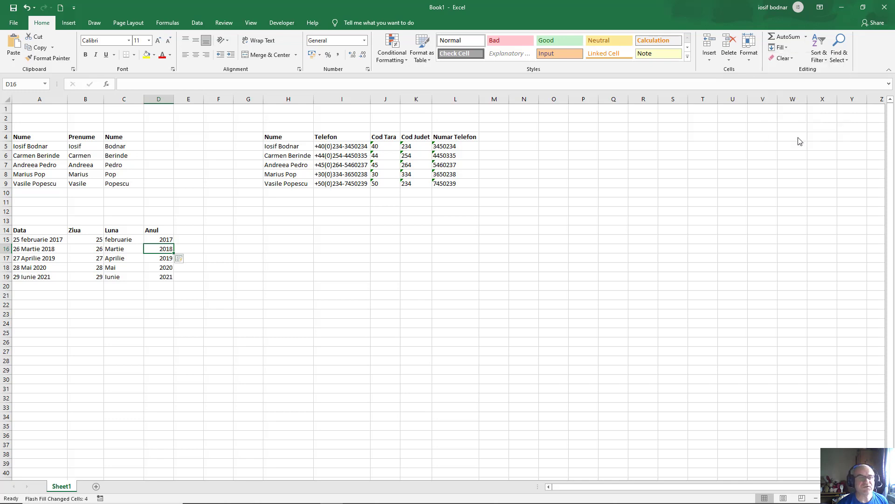
{"action": "left_click", "coordinate": [163, 256]}
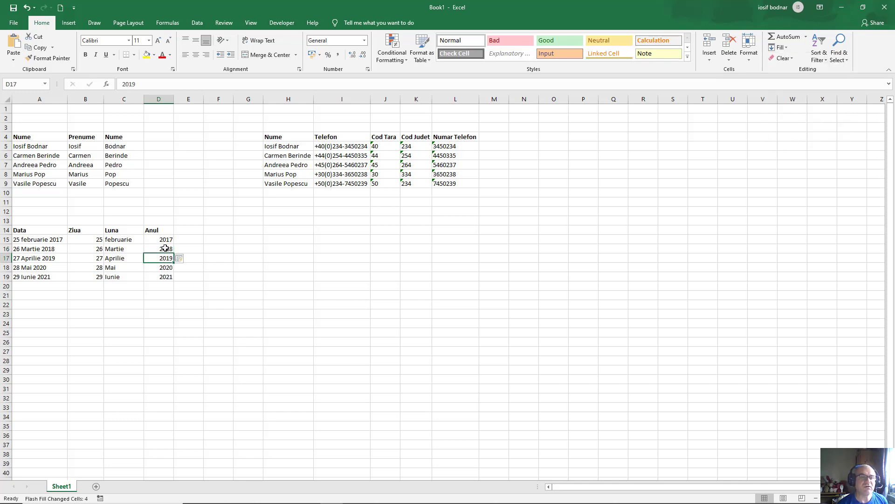
{"action": "left_click", "coordinate": [164, 248]}
{"action": "left_click", "coordinate": [164, 259]}
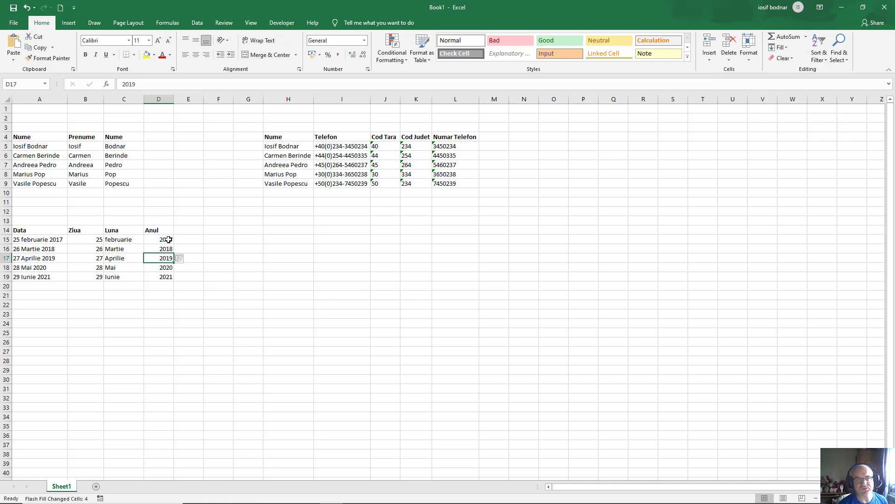
- Copy the Prenume and Nume columns B4:C9 and paste them at A24
{"action": "key", "text": "Up"}
{"action": "key", "text": "Up"}
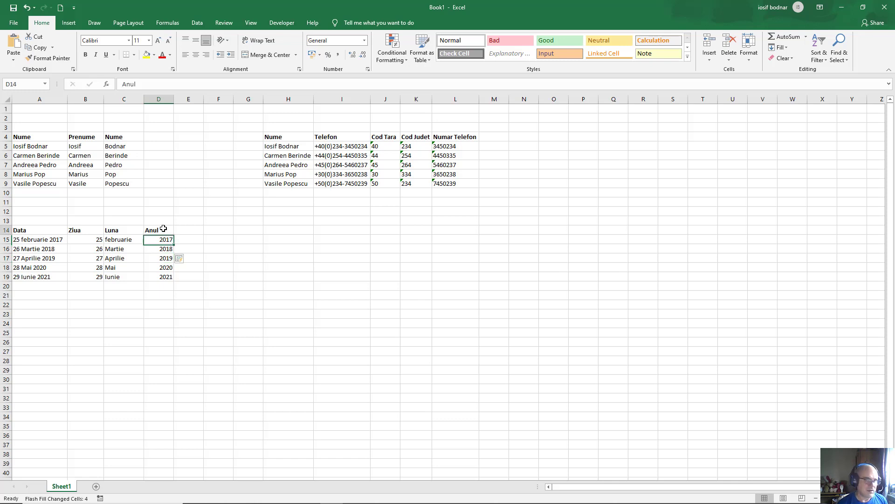
{"action": "key", "text": "Up"}
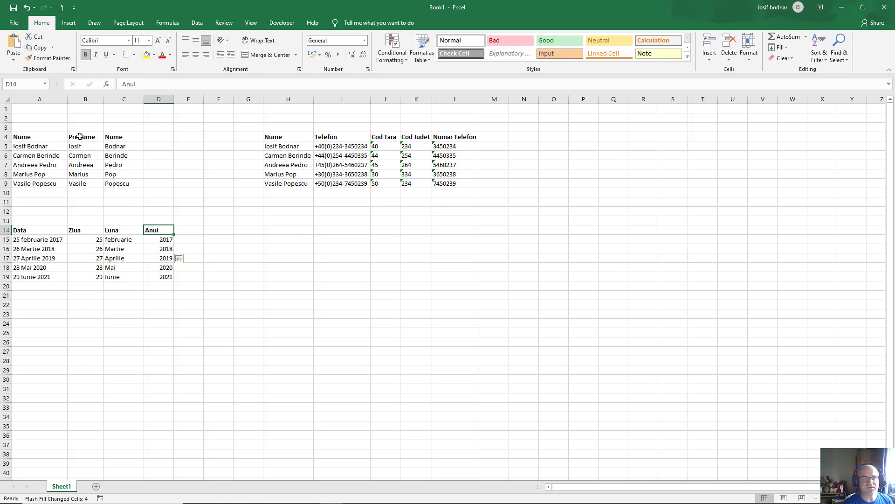
{"action": "left_click_drag", "start_coordinate": [79, 136], "coordinate": [118, 185]}
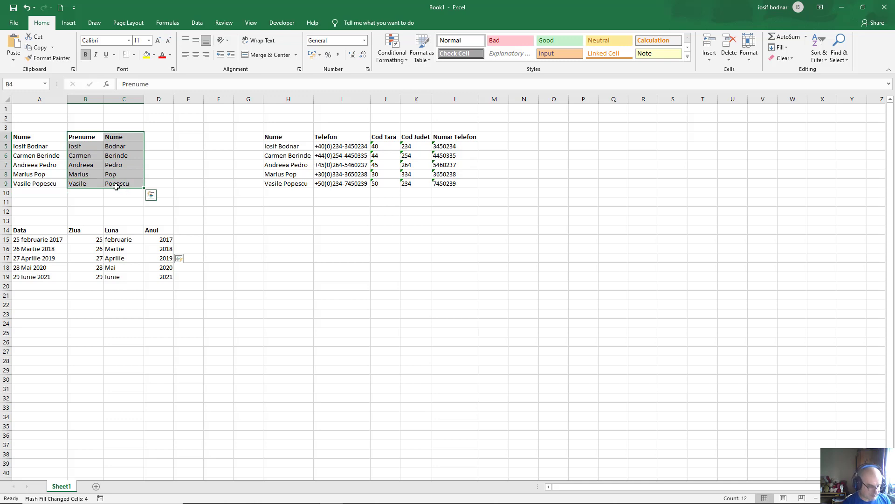
{"action": "key", "text": "ctrl+c"}
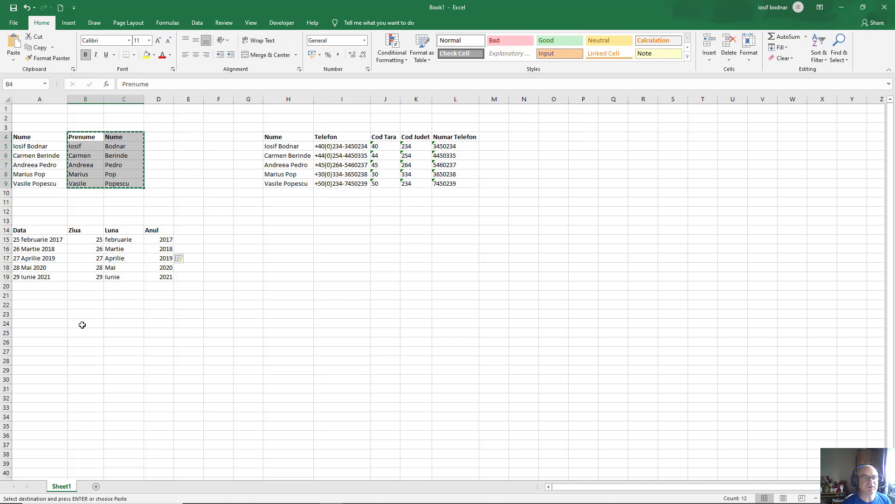
{"action": "left_click", "coordinate": [84, 329]}
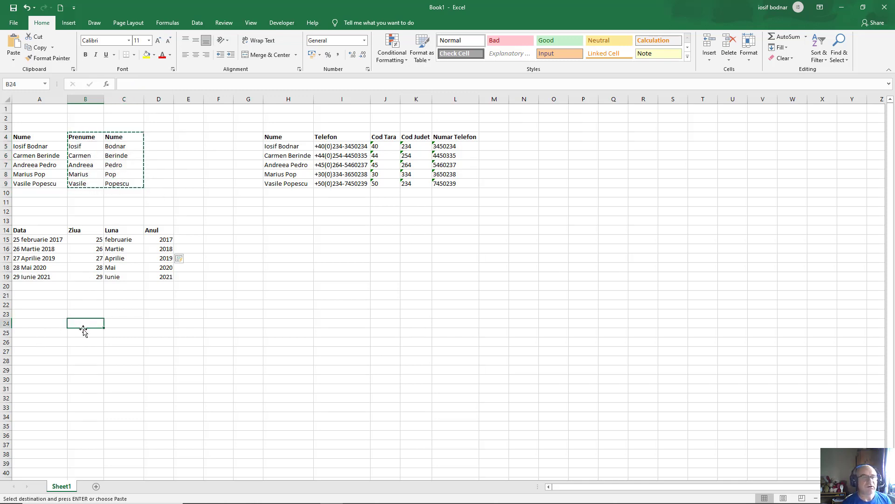
{"action": "left_click", "coordinate": [41, 326]}
{"action": "key", "text": "ctrl+v"}
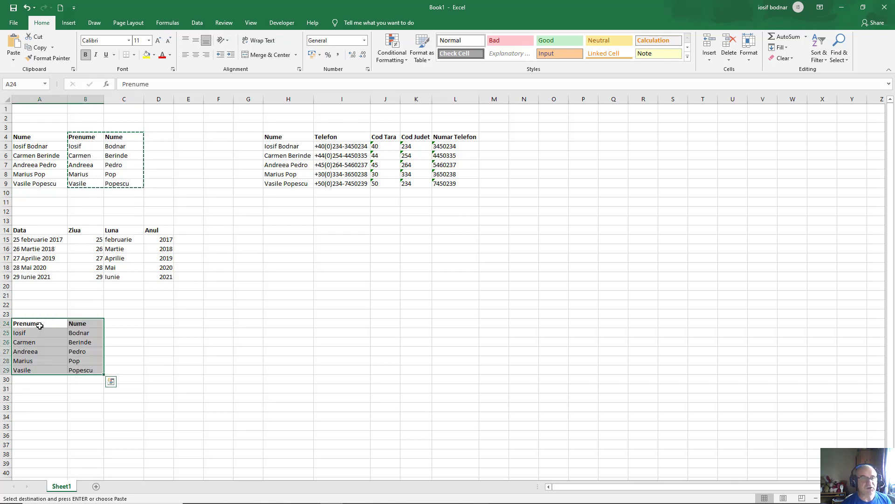
- Add the header Nume Complet in C24
{"action": "left_click", "coordinate": [132, 322]}
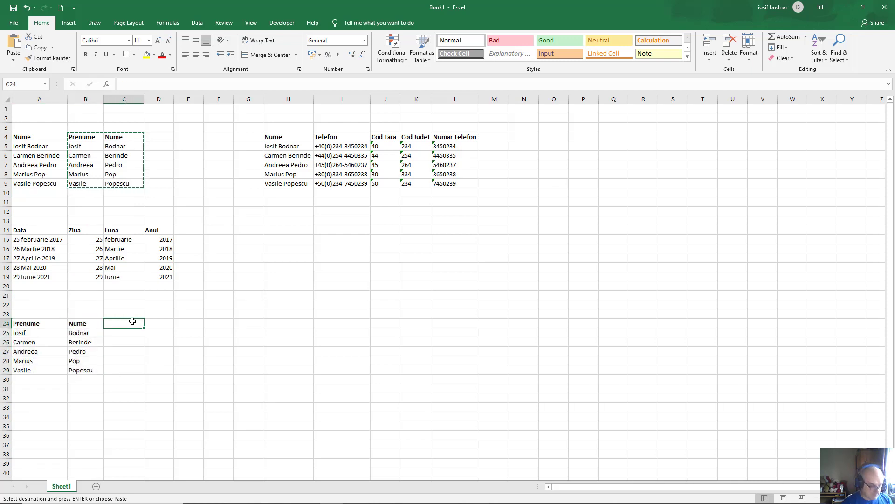
{"action": "type", "text": "Num"}
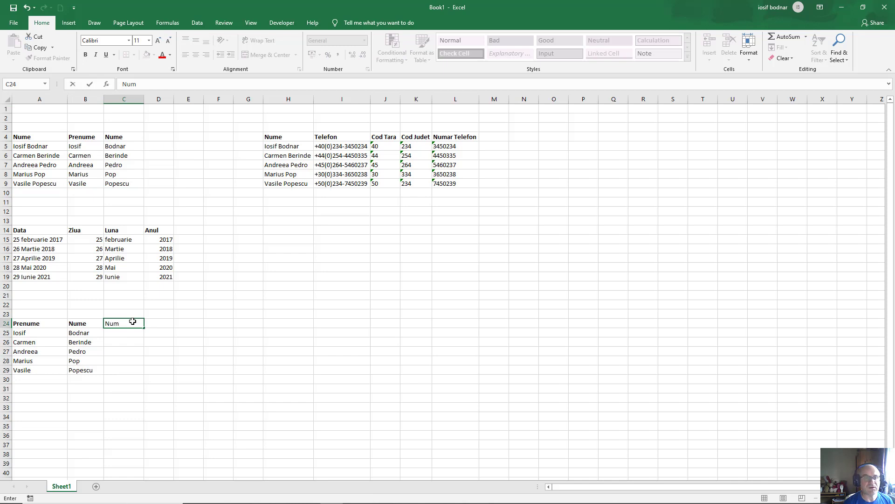
{"action": "type", "text": "e C"}
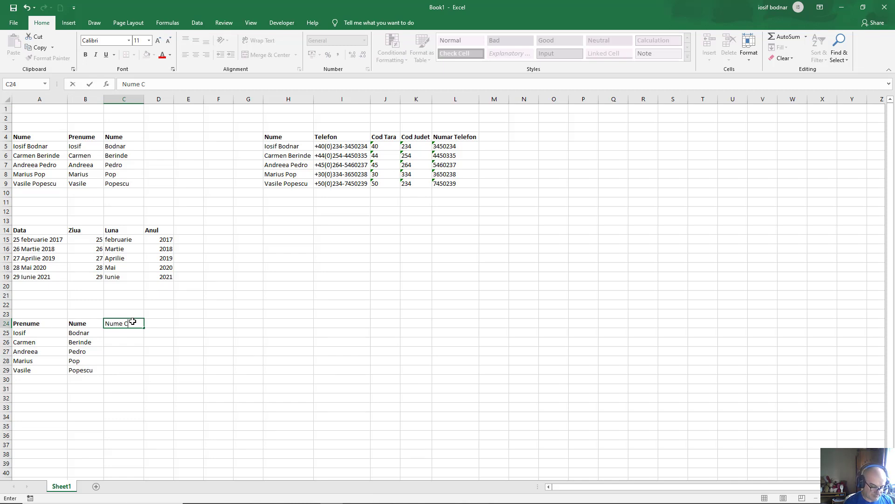
{"action": "type", "text": "omplet"}
{"action": "key", "text": "Return"}
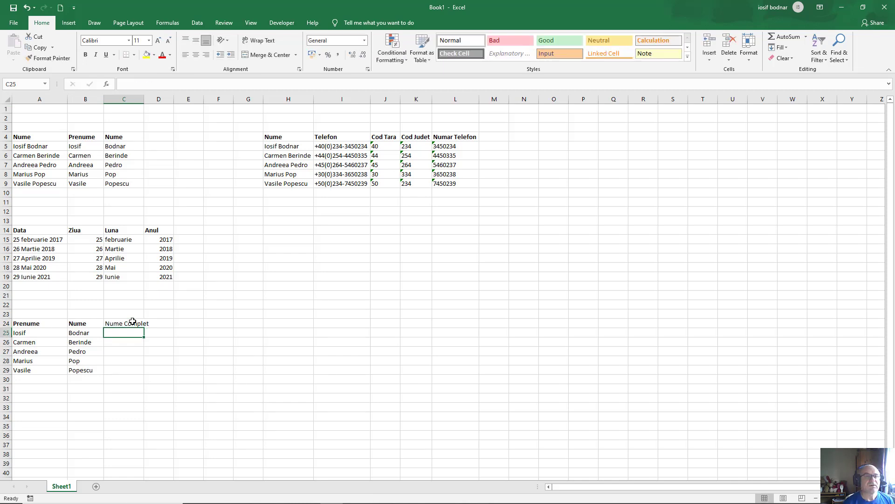
{"action": "double_click", "coordinate": [143, 101]}
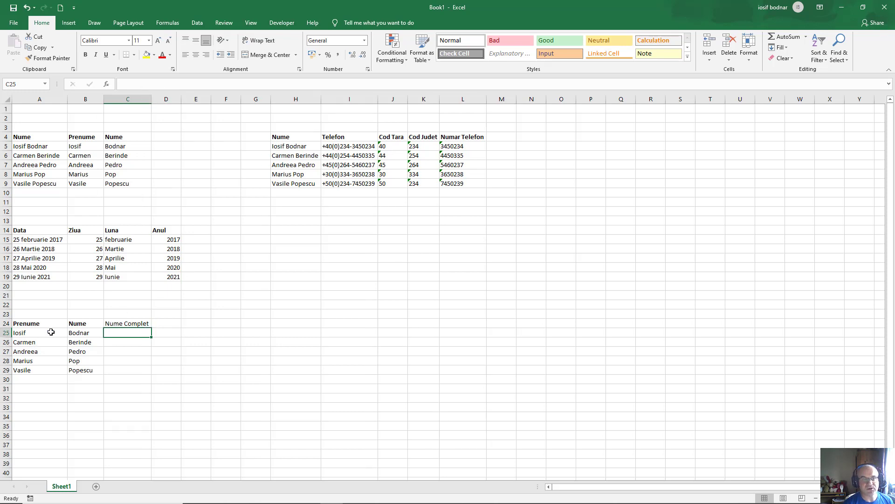
{"action": "left_click", "coordinate": [133, 325]}
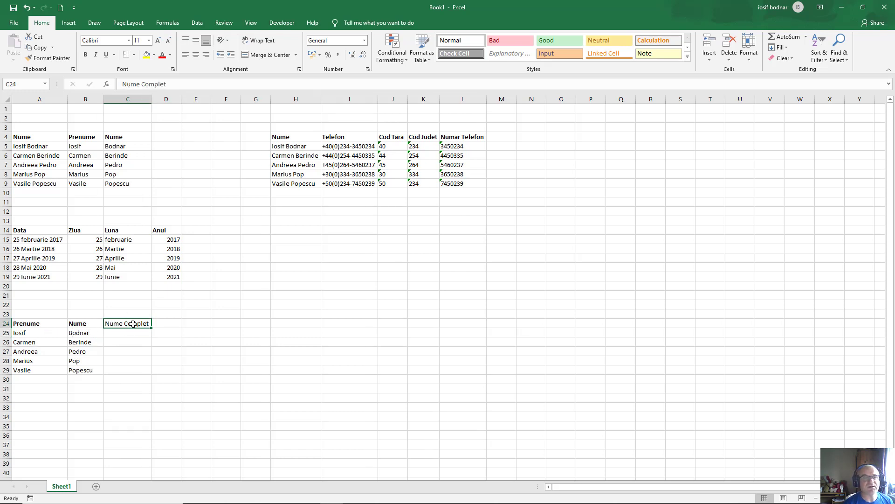
{"action": "left_click", "coordinate": [86, 54]}
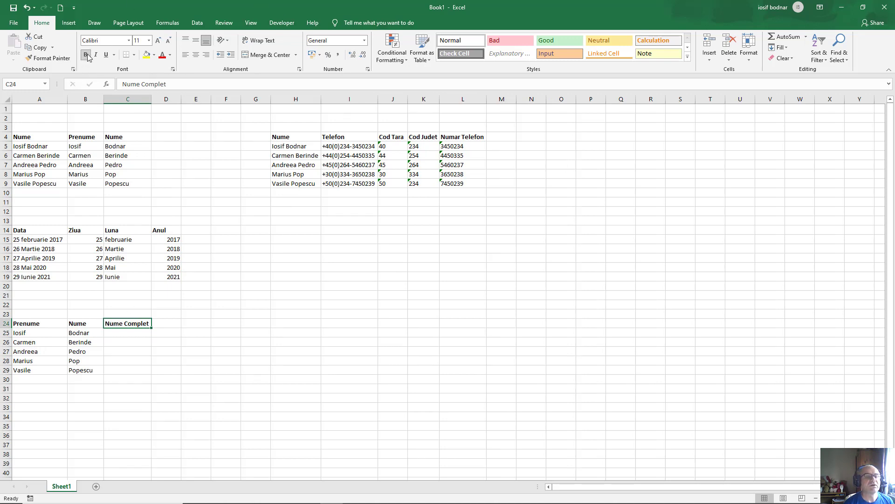
{"action": "left_click", "coordinate": [128, 334]}
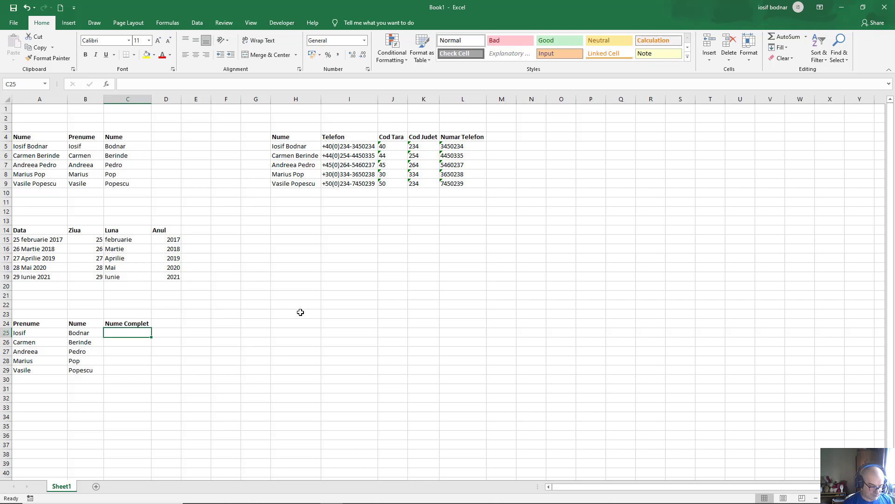
{"action": "type", "text": "Iosif "}
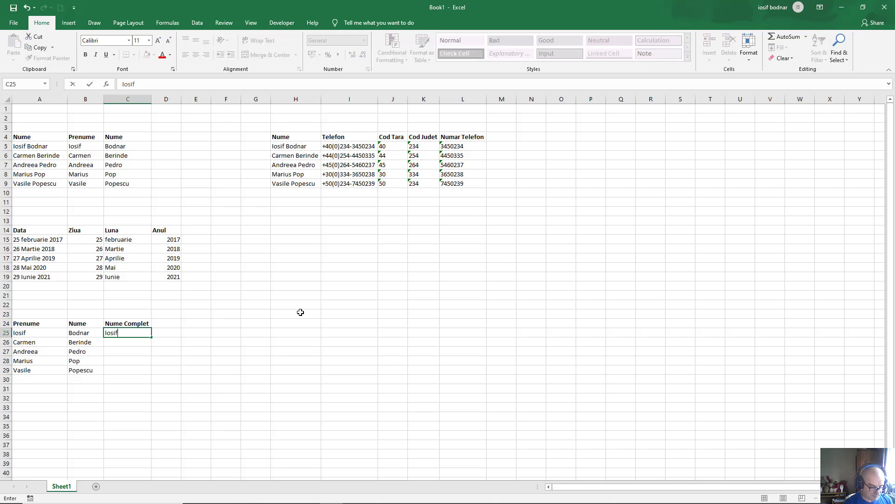
{"action": "type", "text": "Bodnar"}
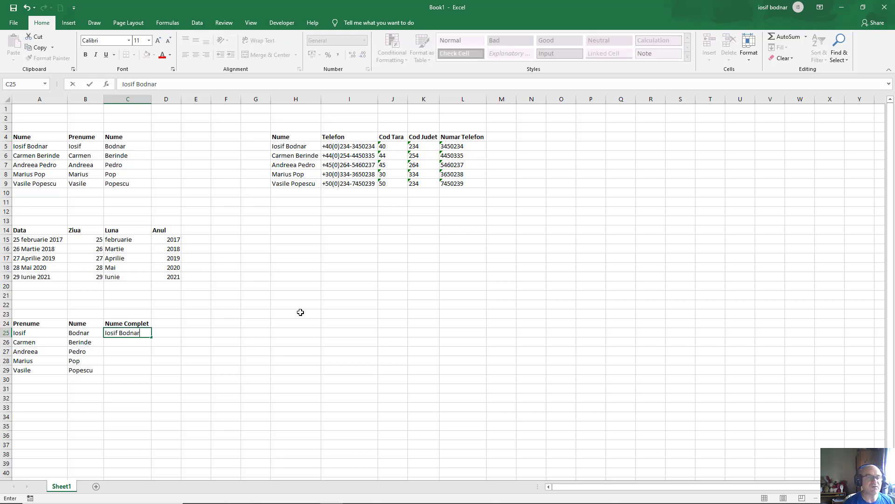
{"action": "key", "text": "ctrl+Return"}
{"action": "key", "text": "Return"}
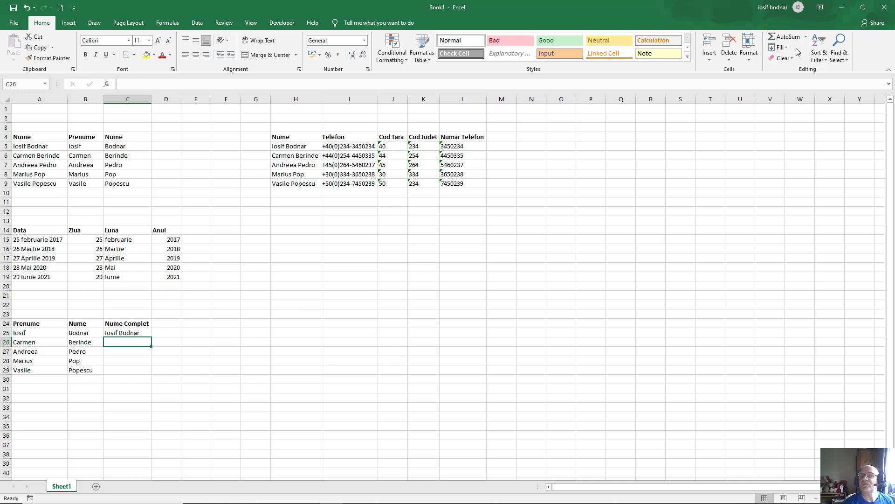
{"action": "left_click", "coordinate": [787, 48]}
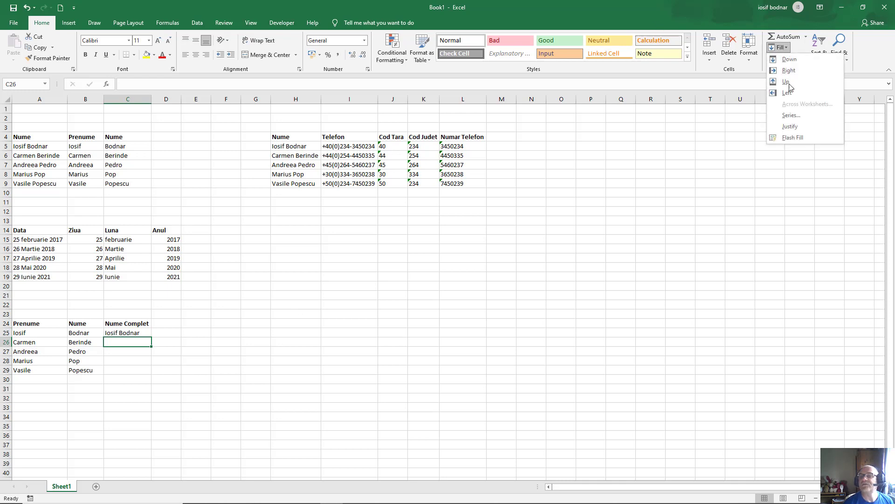
{"action": "left_click", "coordinate": [800, 140]}
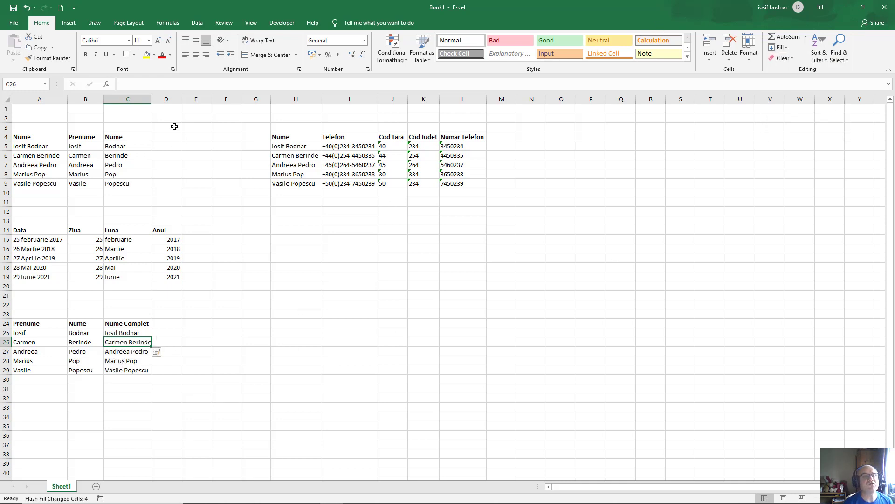
- Autofit column C, check the full names in C27:C29, and widen column D
{"action": "double_click", "coordinate": [151, 102]}
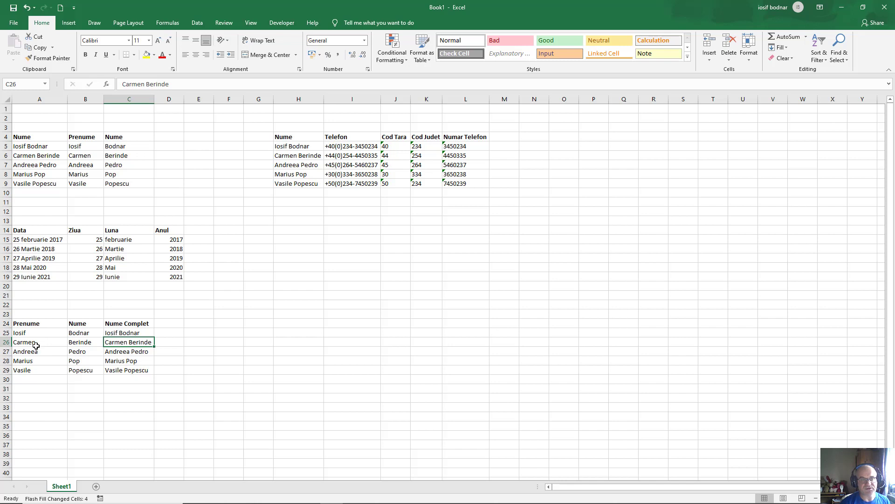
{"action": "left_click", "coordinate": [123, 350]}
{"action": "left_click", "coordinate": [126, 363]}
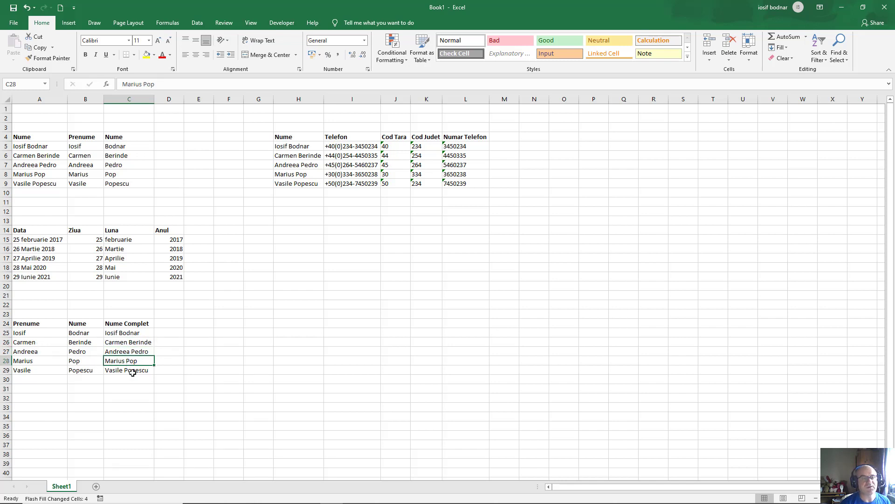
{"action": "left_click", "coordinate": [133, 372]}
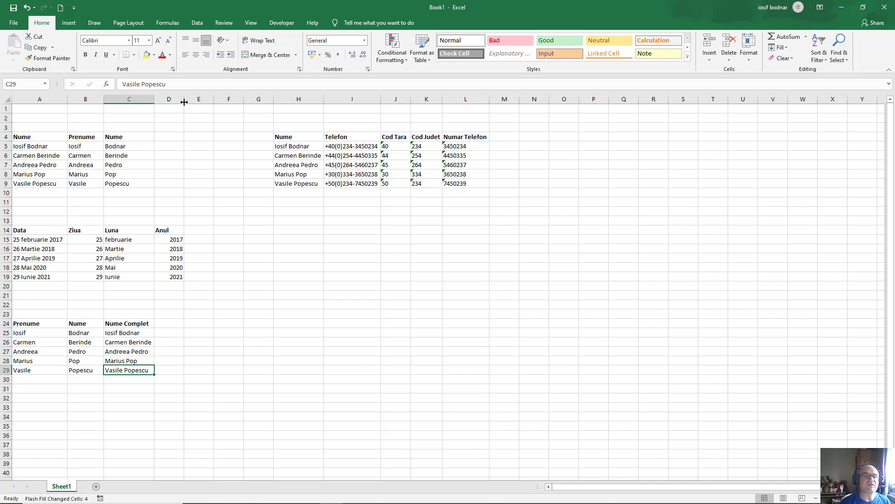
{"action": "left_click_drag", "start_coordinate": [184, 99], "coordinate": [198, 101]}
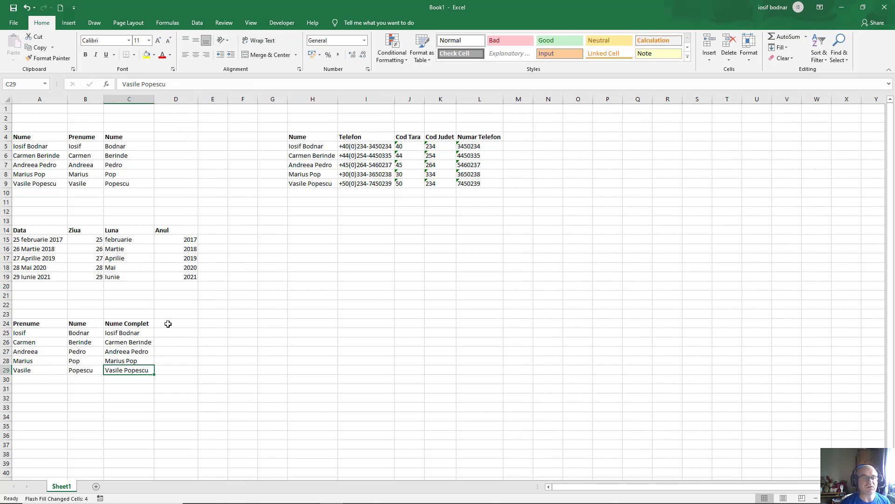
{"action": "left_click", "coordinate": [168, 324]}
{"action": "type", "text": "Nume"}
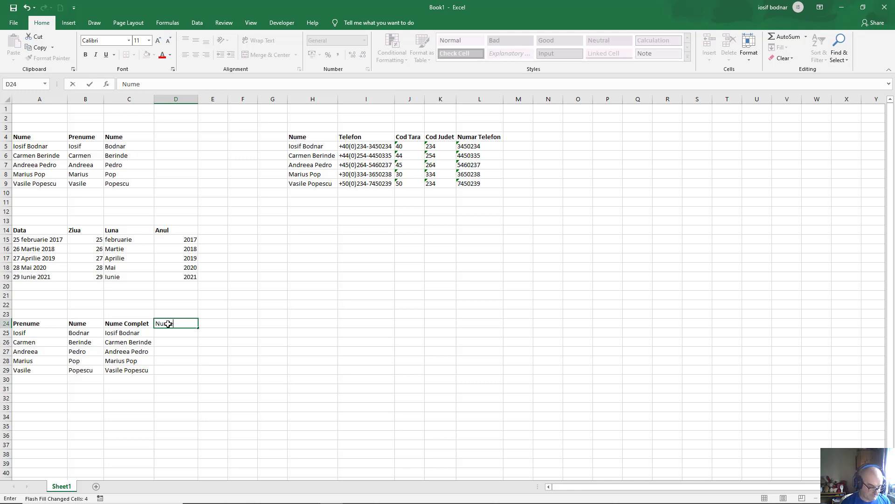
{"action": "type", "text": " Complet"}
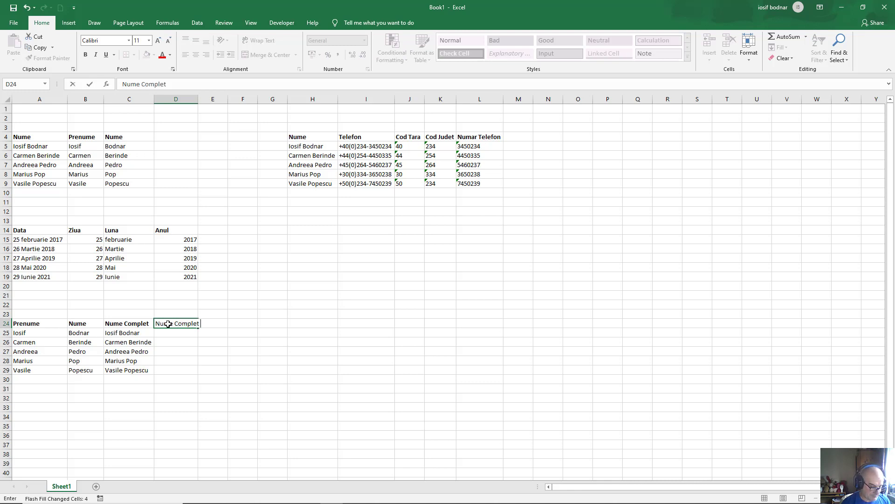
{"action": "type", "text": " Forma"}
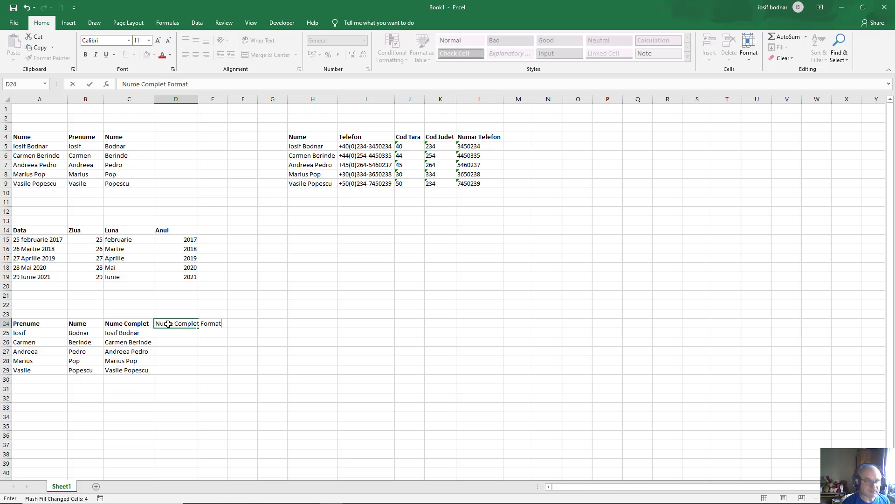
{"action": "type", "text": "t"}
{"action": "key", "text": "Return"}
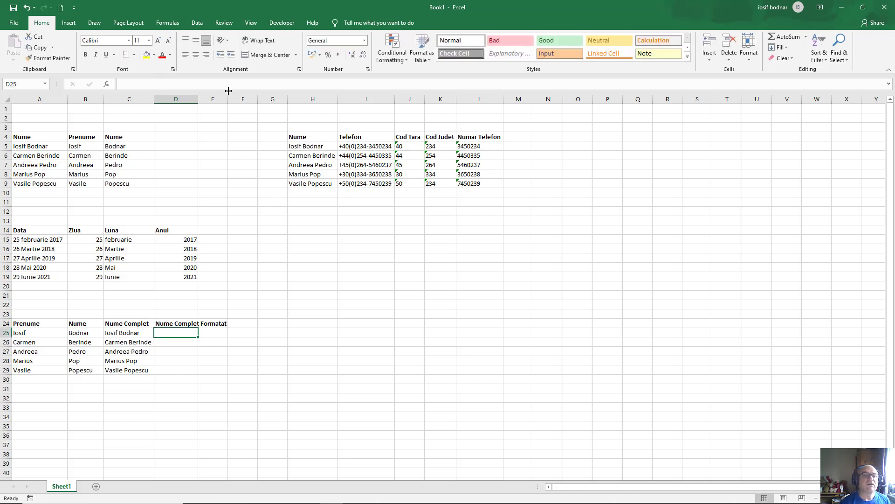
{"action": "double_click", "coordinate": [197, 100]}
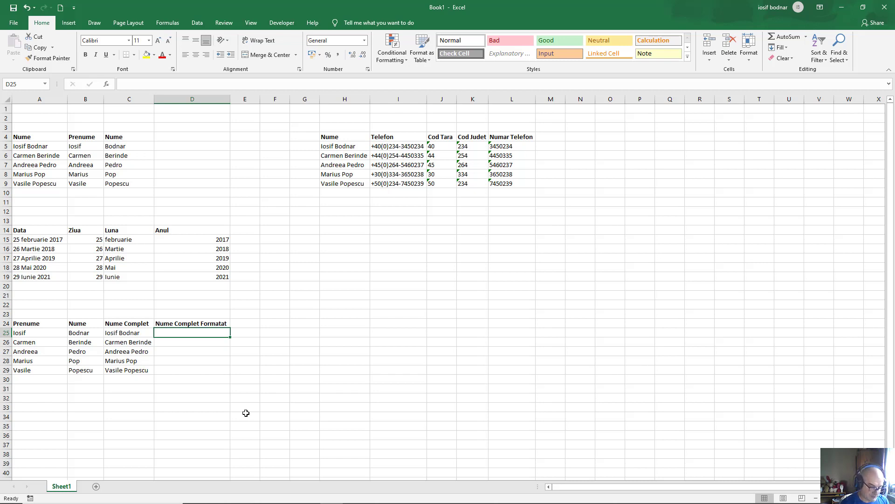
{"action": "type", "text": "Iosif,"}
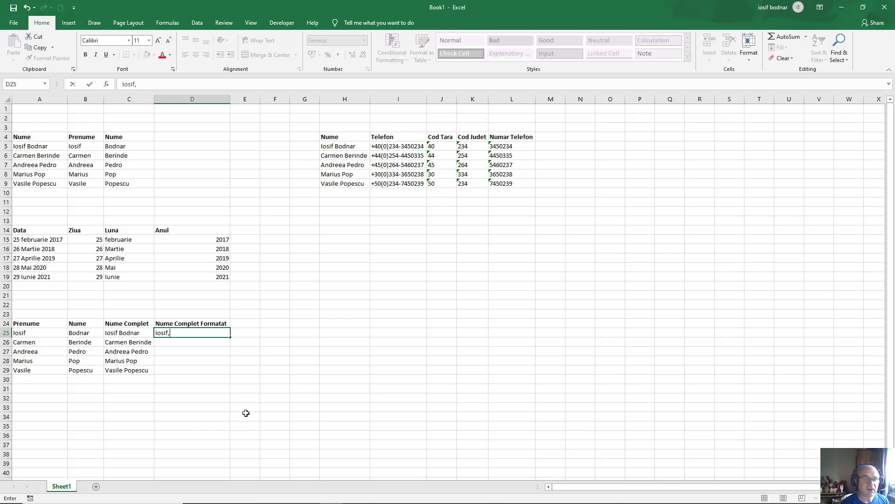
{"action": "type", "text": " B"}
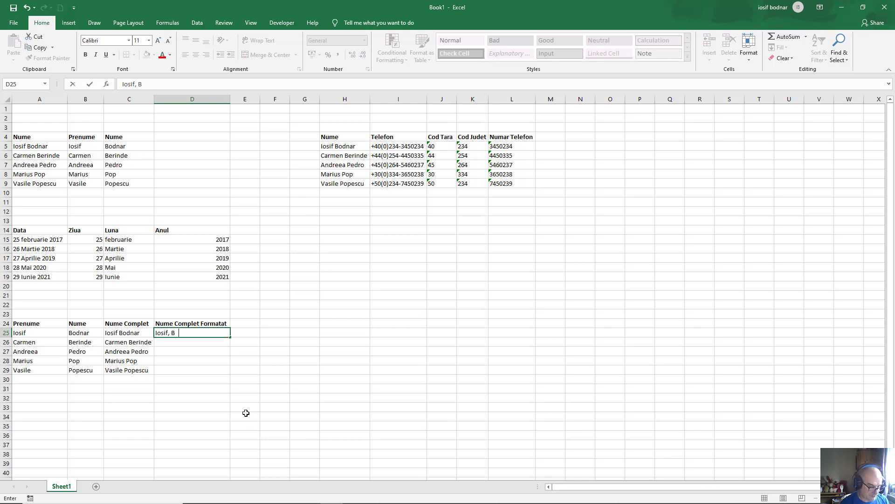
{"action": "type", "text": "odnar"}
{"action": "key", "text": "Return"}
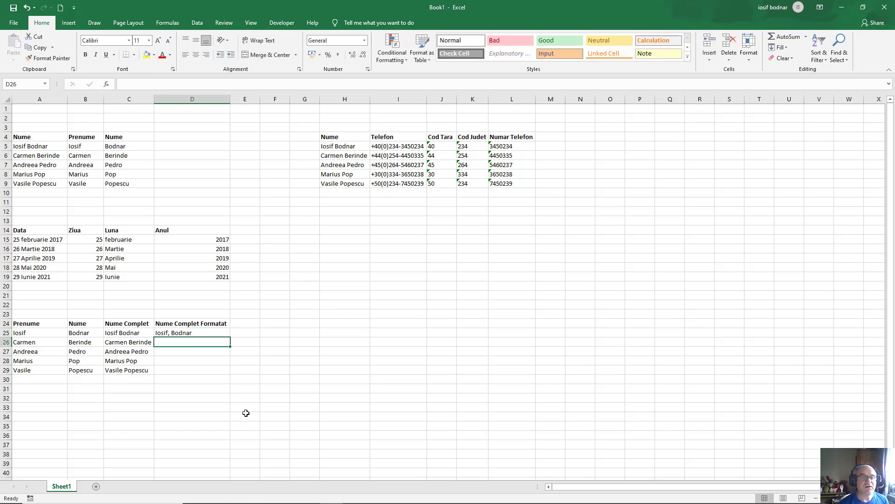
{"action": "left_click", "coordinate": [779, 47]}
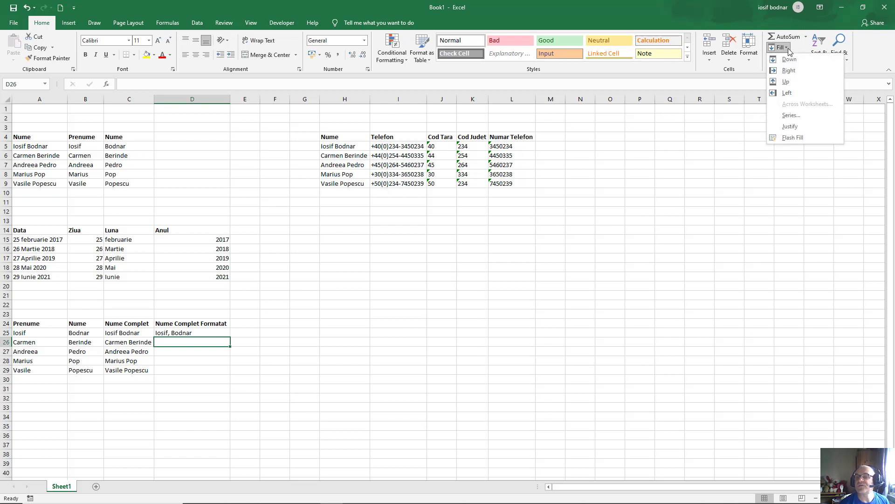
{"action": "left_click", "coordinate": [802, 139]}
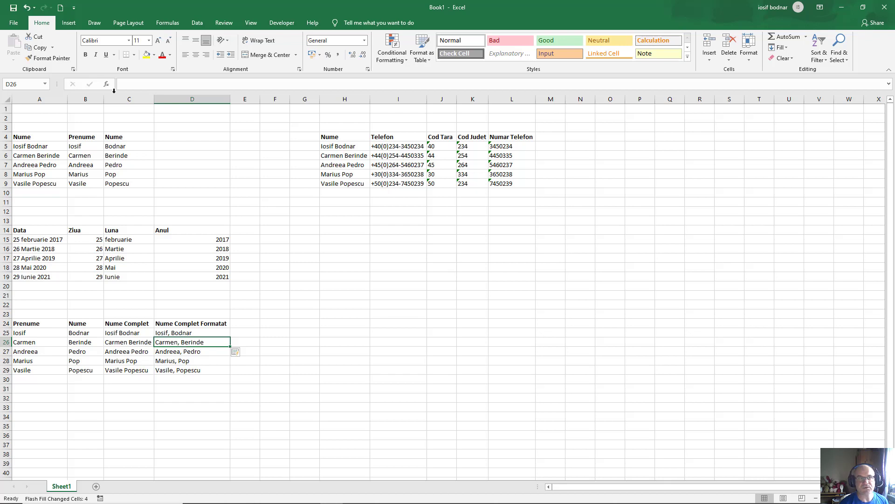
{"action": "left_click", "coordinate": [82, 100]}
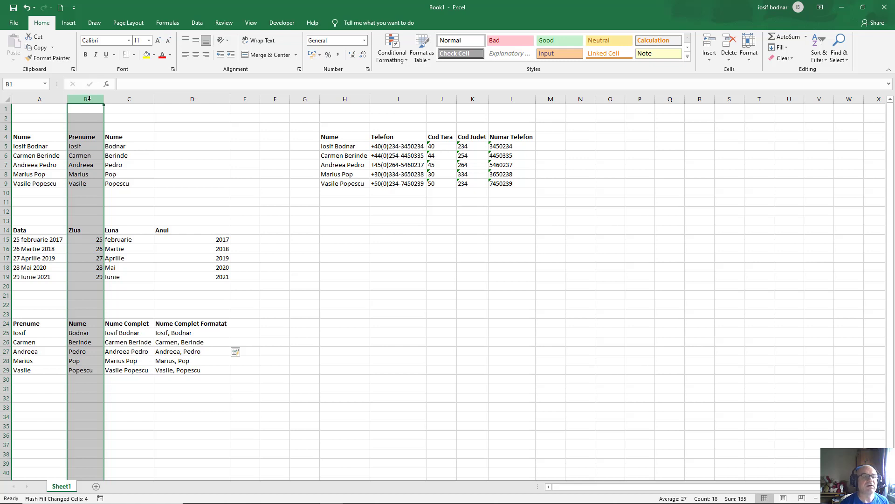
- Insert a blank column B headed 'Initiala Tatalui' between Prenume and Nume
{"action": "right_click", "coordinate": [89, 98]}
{"action": "key", "text": "Escape"}
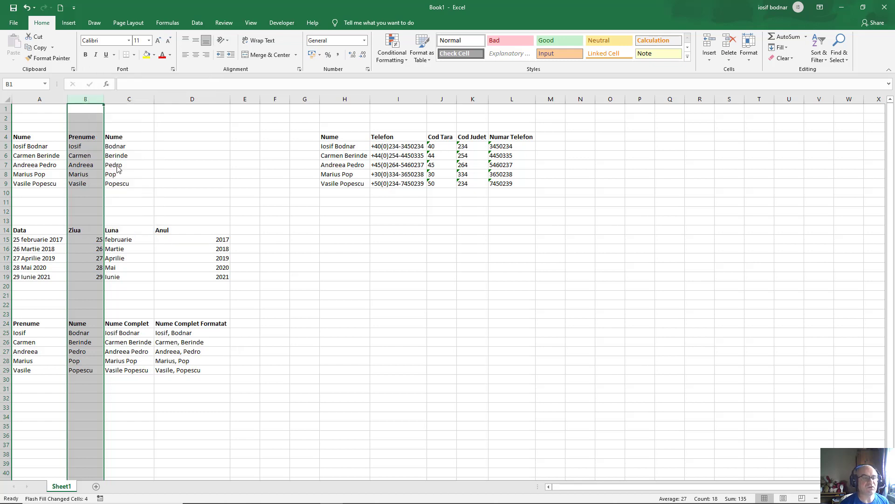
{"action": "left_click", "coordinate": [95, 320]}
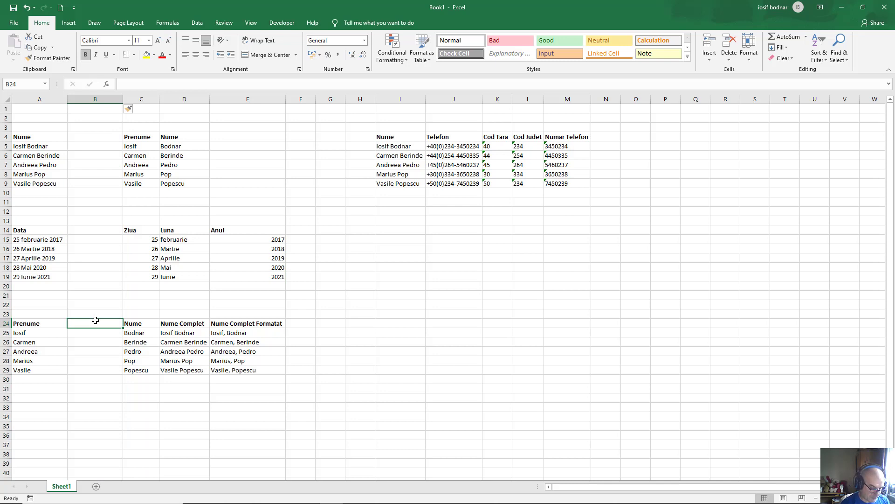
{"action": "type", "text": "Initiala Tat"}
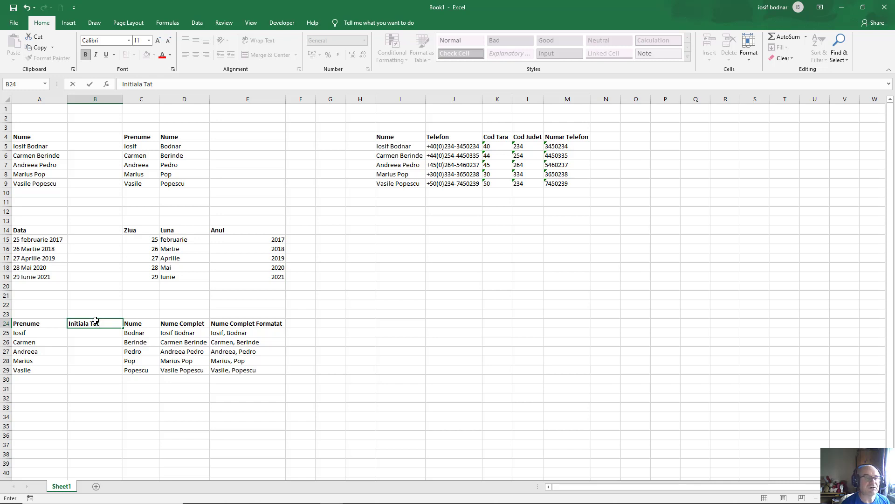
{"action": "type", "text": "a"}
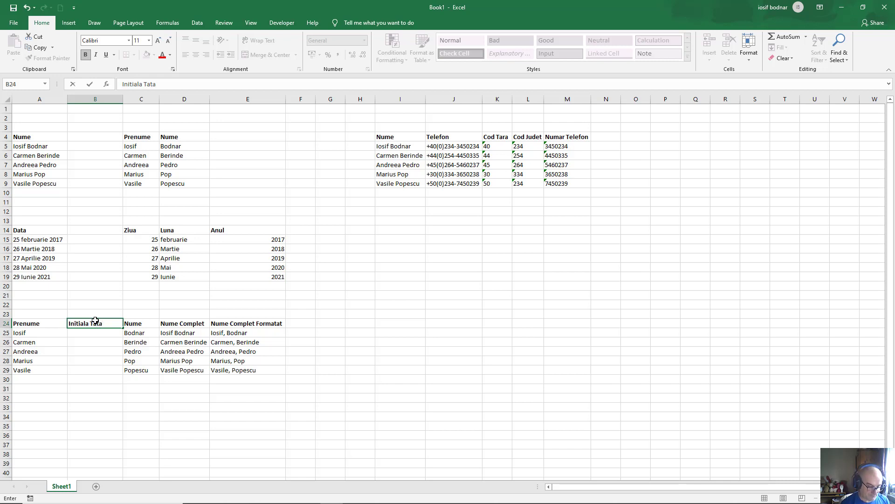
{"action": "type", "text": "lui"}
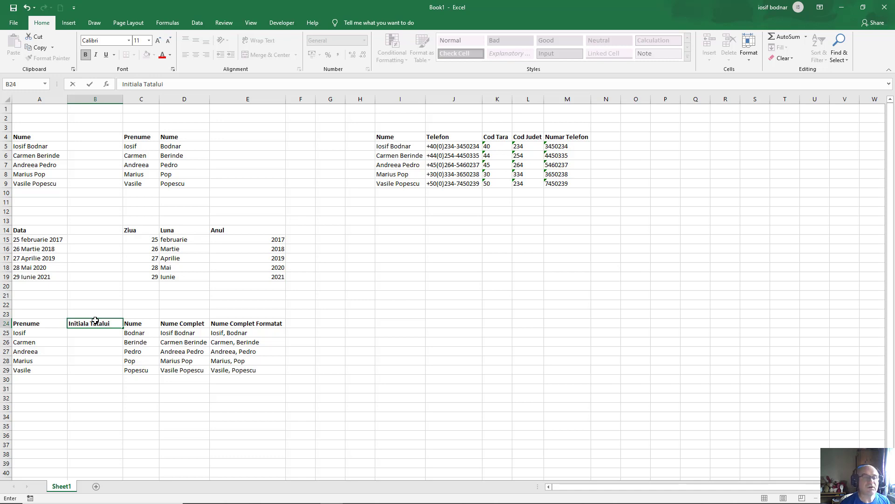
{"action": "key", "text": "Return"}
- Enter the father's initials I, C, A, M and V in B25:B29
{"action": "type", "text": "I"}
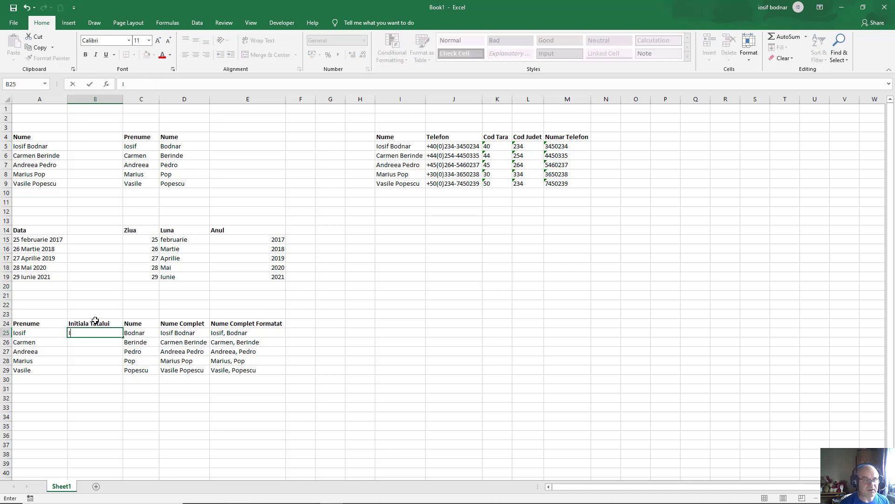
{"action": "key", "text": "Return"}
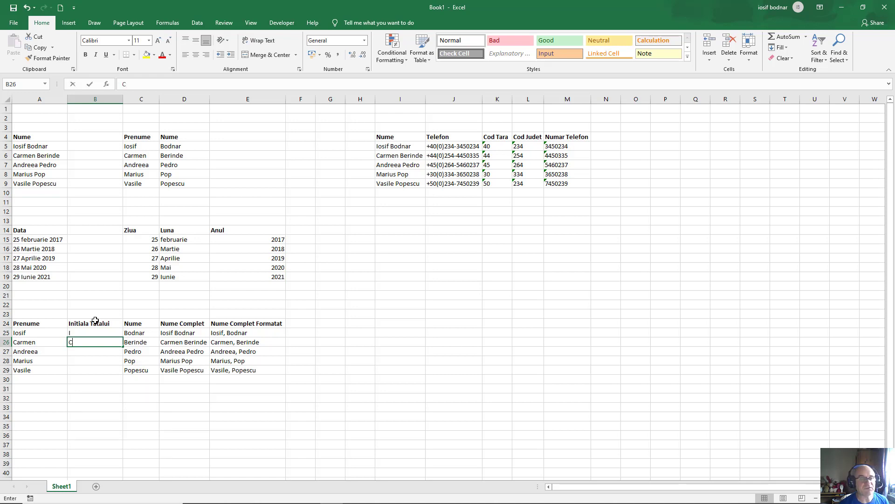
{"action": "type", "text": "C"}
{"action": "key", "text": "Return"}
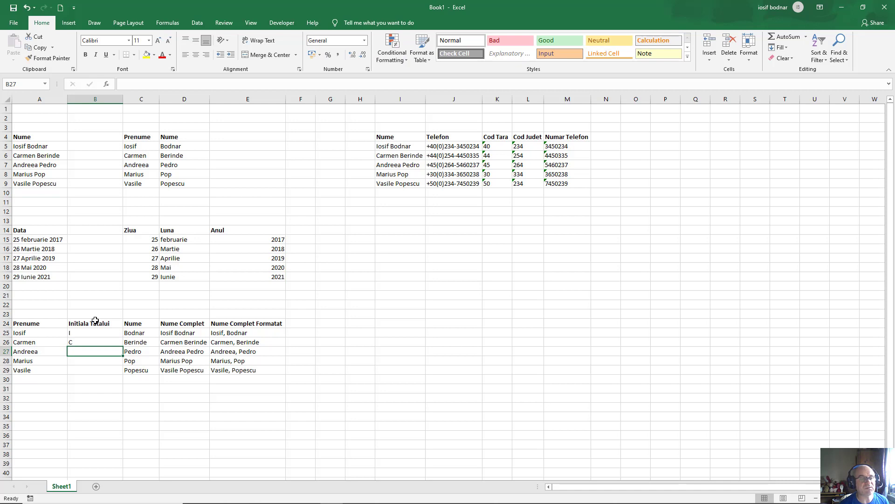
{"action": "type", "text": "A"}
{"action": "key", "text": "Return"}
{"action": "type", "text": "M"}
{"action": "key", "text": "Return"}
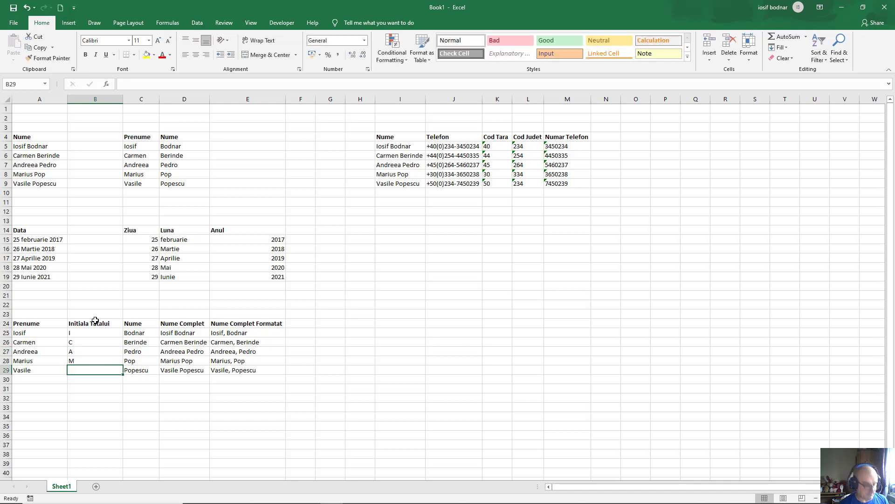
{"action": "type", "text": "V"}
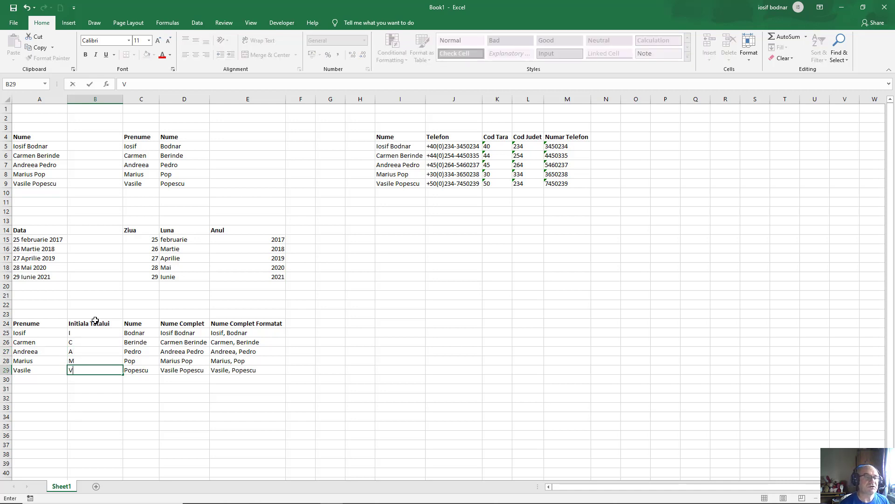
{"action": "left_click", "coordinate": [72, 335]}
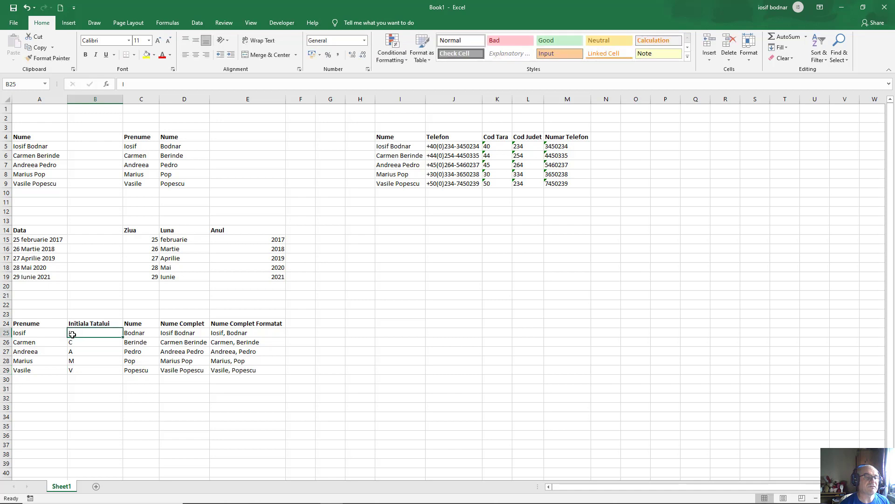
{"action": "double_click", "coordinate": [72, 334]}
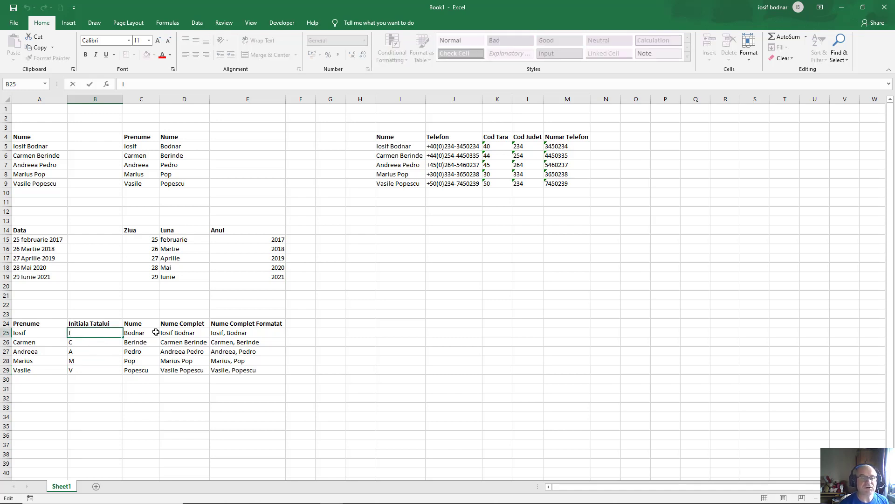
- Head F24 'Nume cu Initiala Tatalui' and autofit column F to it
{"action": "left_click", "coordinate": [310, 324]}
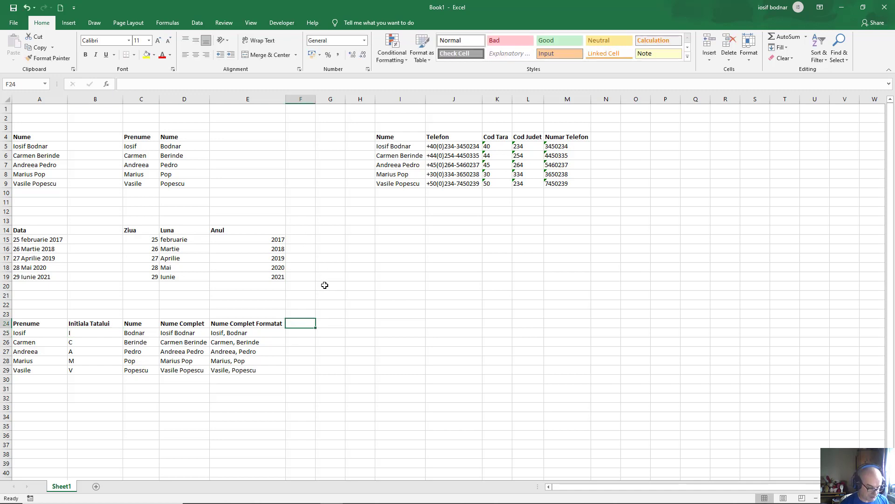
{"action": "type", "text": "Nume "}
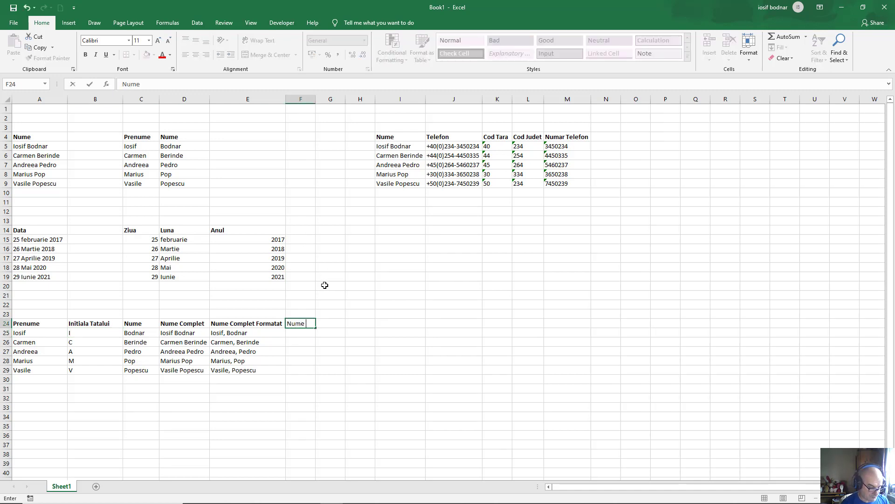
{"action": "type", "text": "CU iNI"}
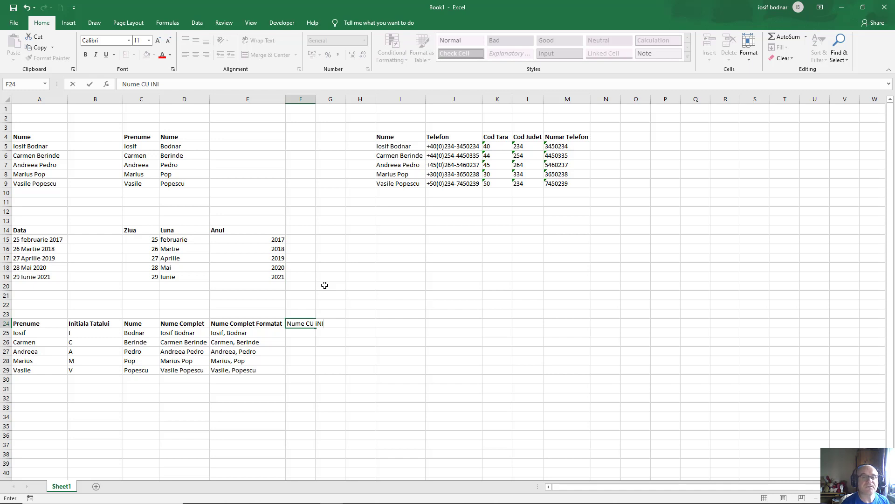
{"action": "key", "text": "BackSpace"}
{"action": "key", "text": "BackSpace"}
{"action": "key", "text": "BackSpace"}
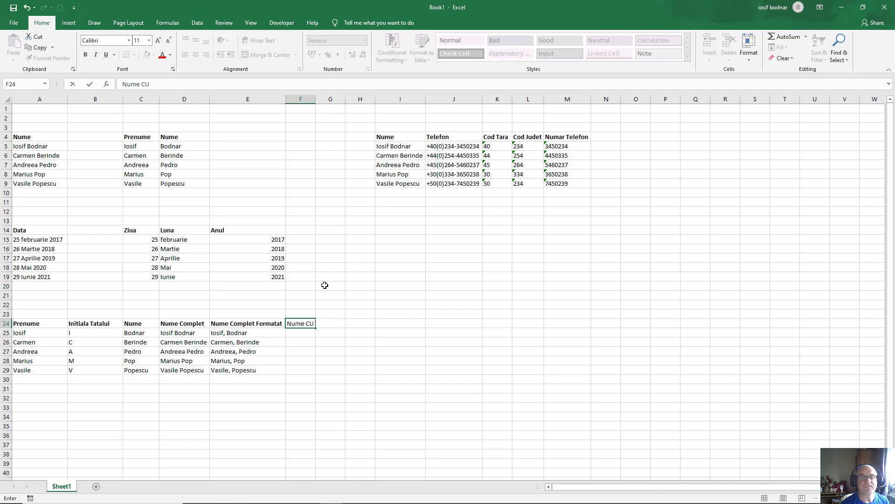
{"action": "key", "text": "BackSpace"}
{"action": "type", "text": "c"}
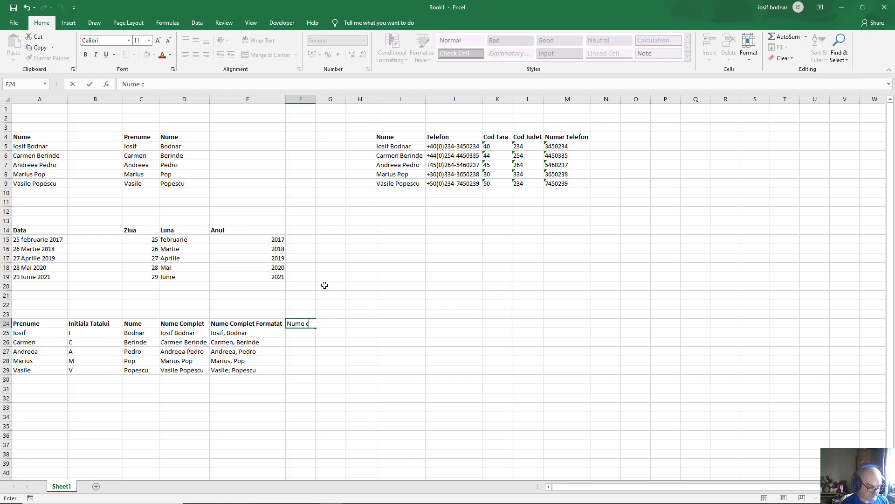
{"action": "type", "text": "u Initi"}
{"action": "type", "text": "ala Tat"}
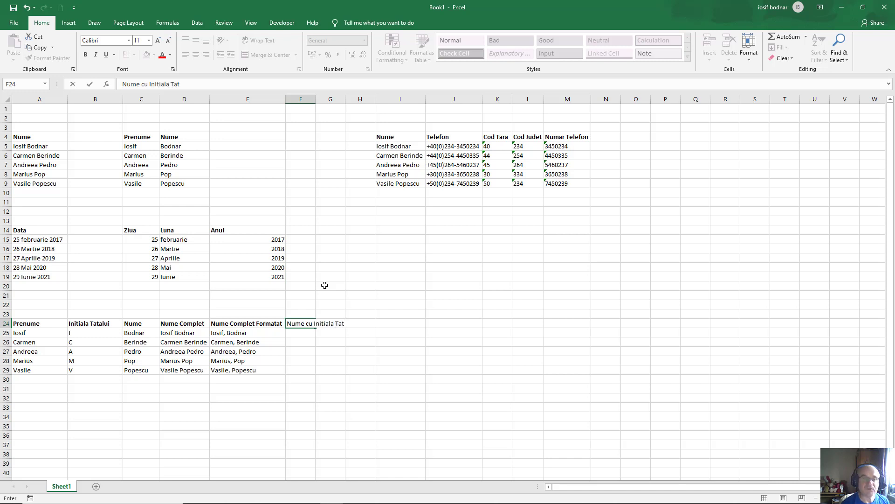
{"action": "type", "text": "alui"}
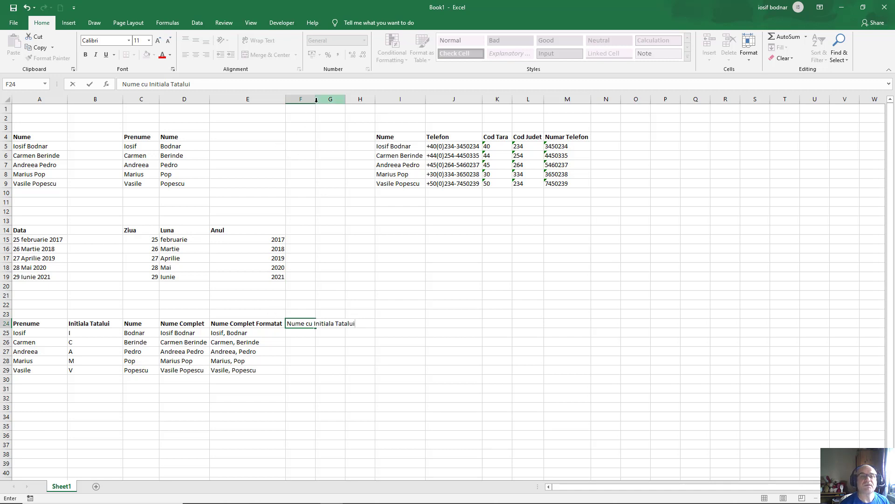
{"action": "left_click", "coordinate": [298, 327]}
{"action": "key", "text": "Return"}
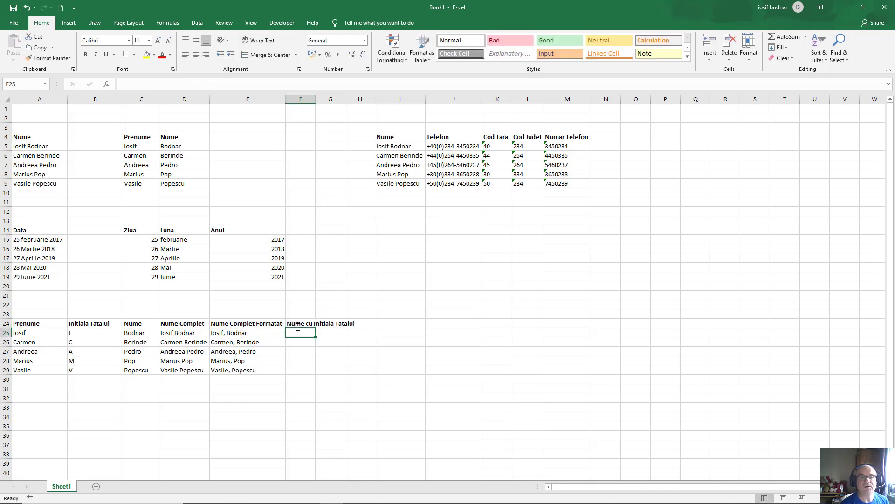
{"action": "double_click", "coordinate": [316, 101]}
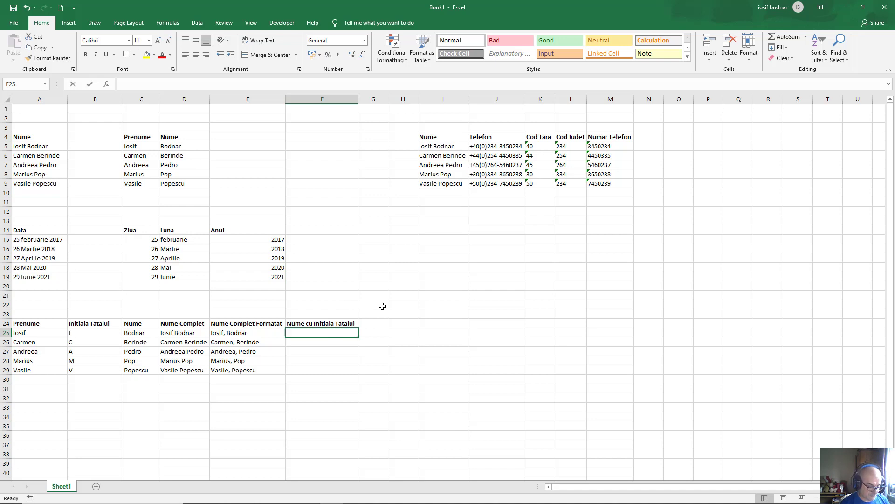
{"action": "type", "text": "Iosif I. B"}
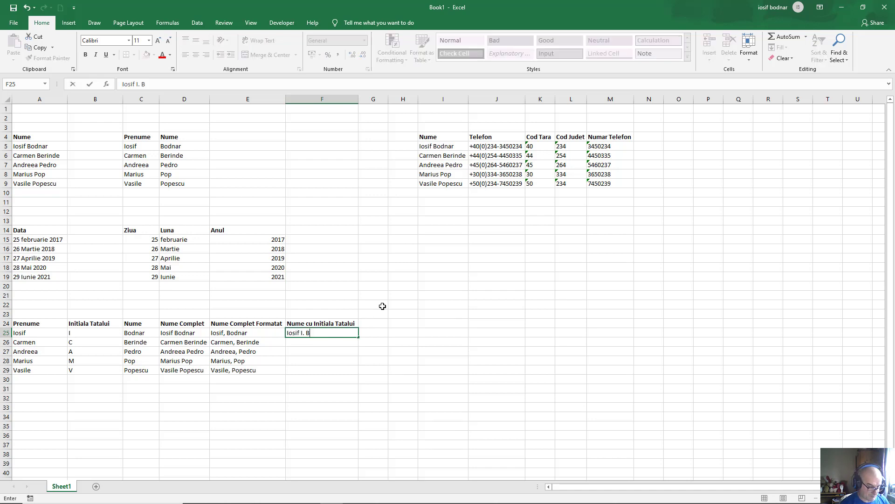
{"action": "type", "text": "odnar"}
{"action": "key", "text": "Return"}
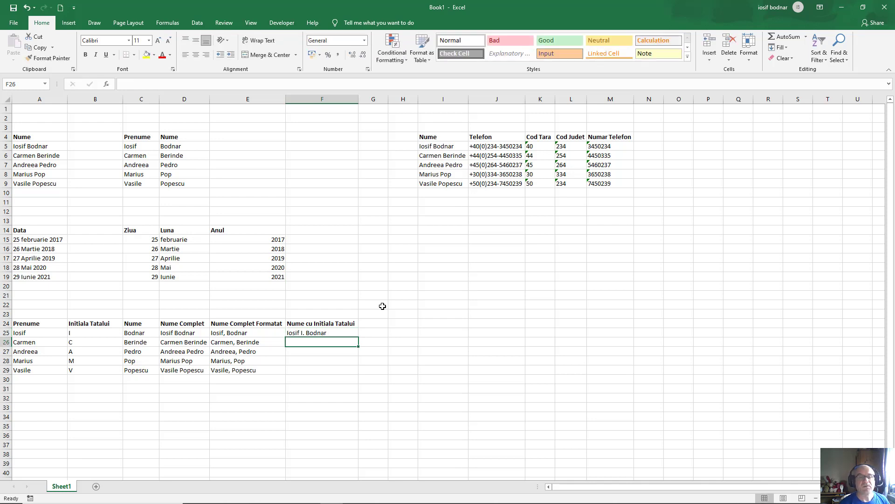
{"action": "left_click", "coordinate": [779, 47]}
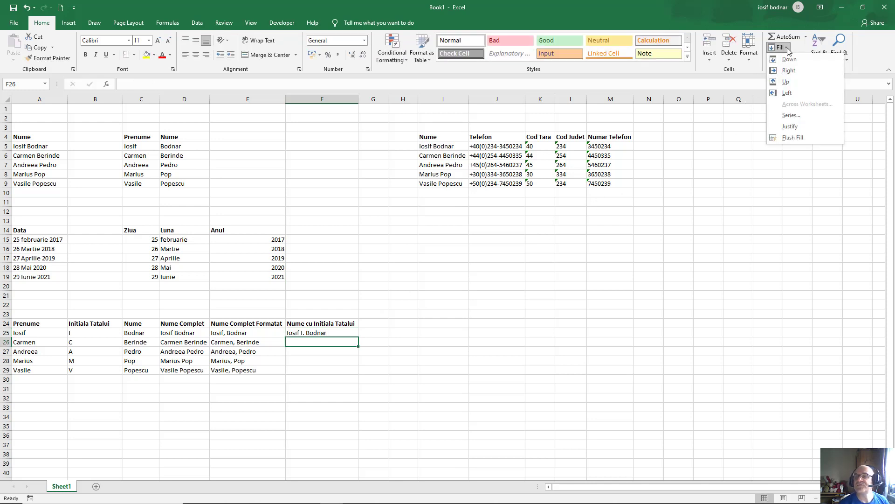
{"action": "left_click", "coordinate": [799, 138]}
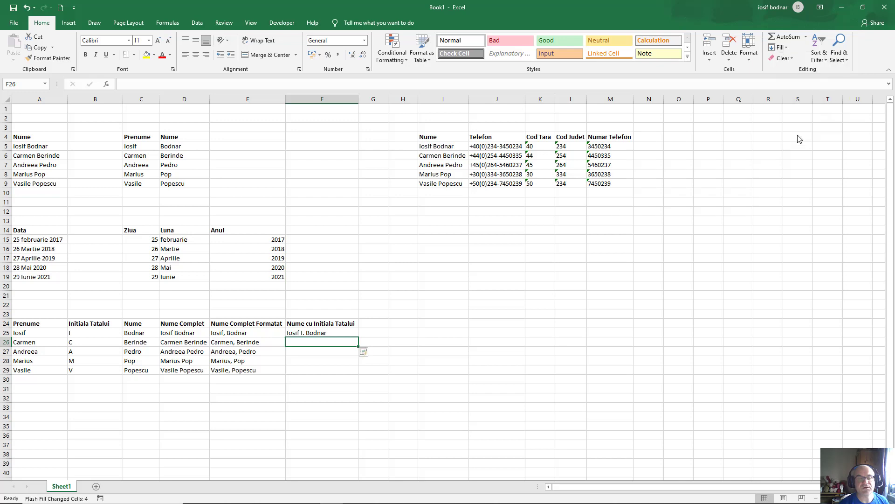
{"action": "left_click", "coordinate": [309, 344]}
{"action": "left_click", "coordinate": [316, 353]}
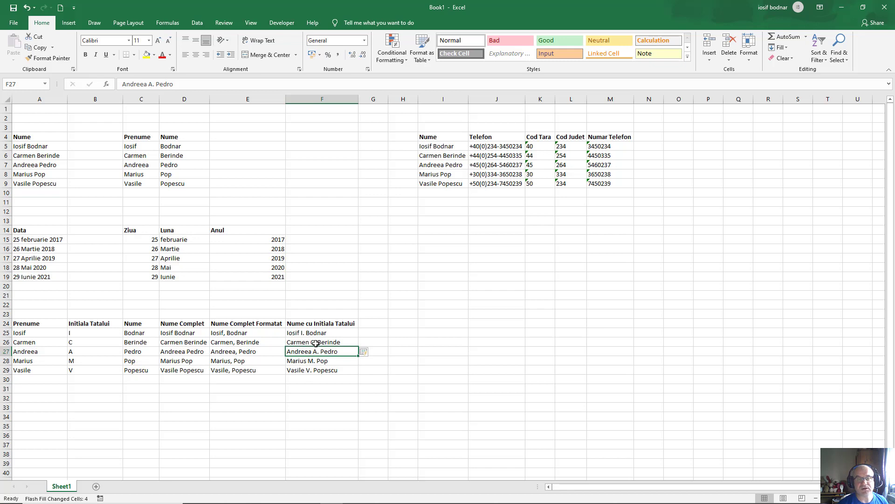
{"action": "left_click", "coordinate": [316, 344]}
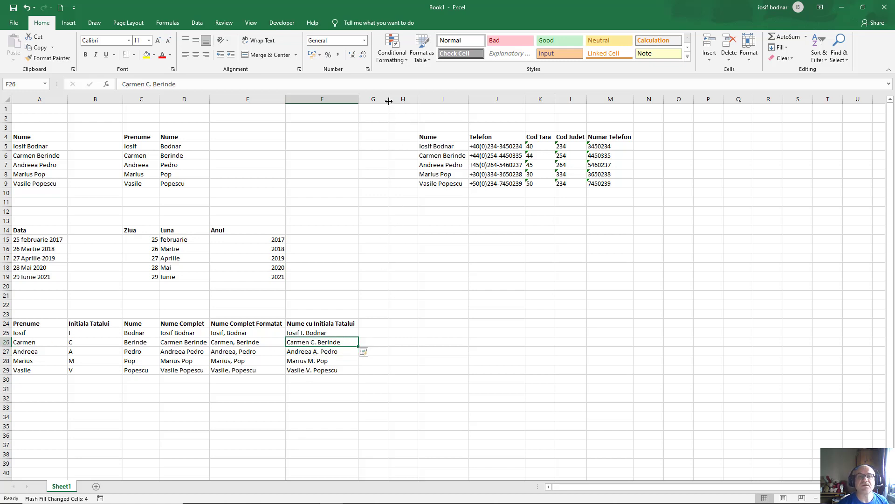
{"action": "left_click_drag", "start_coordinate": [388, 99], "coordinate": [428, 99]}
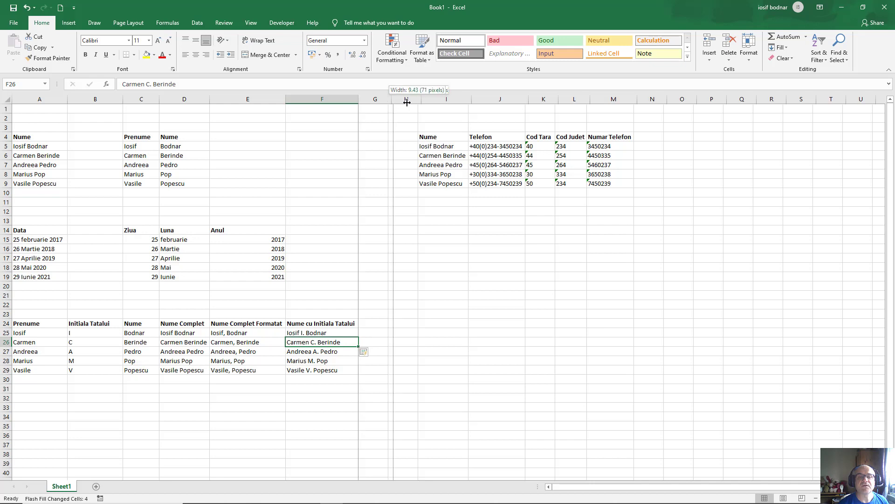
{"action": "left_click", "coordinate": [378, 323]}
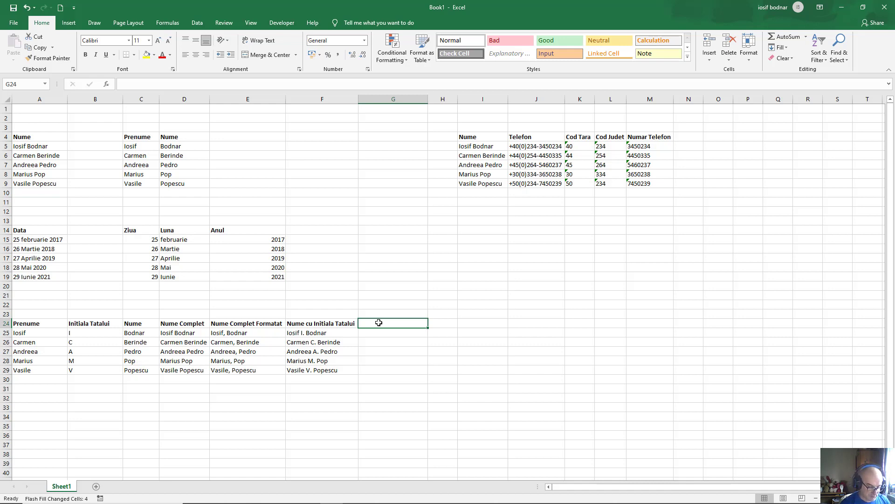
- Head G24 'Nume Complet' and replace the initial in B25 with the father's name Vasile
{"action": "type", "text": "Nume C"}
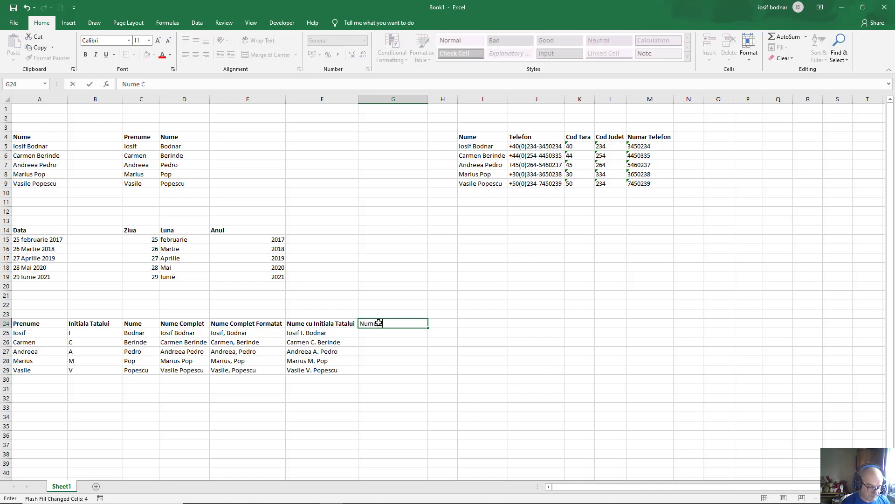
{"action": "type", "text": "omplet"}
{"action": "key", "text": "Return"}
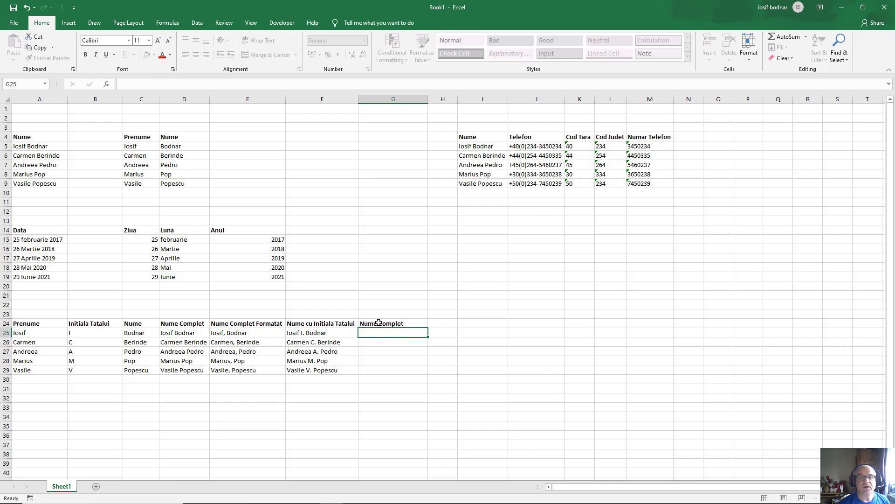
{"action": "double_click", "coordinate": [88, 334]}
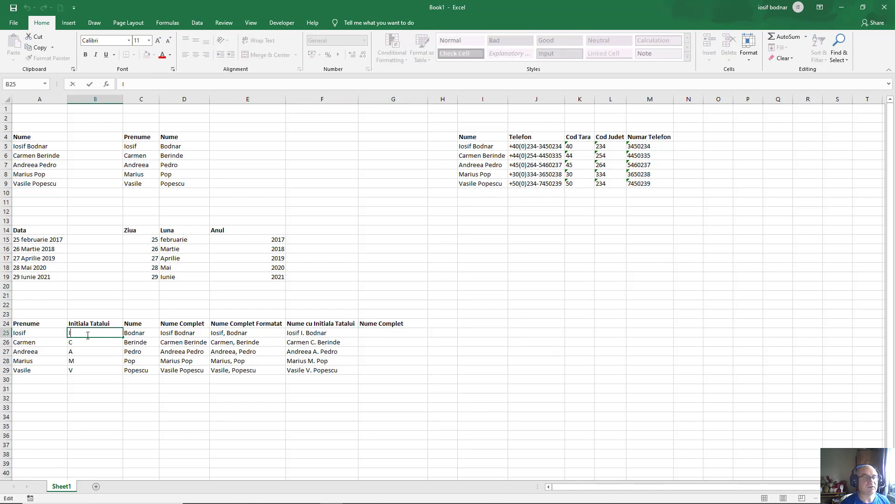
{"action": "key", "text": "BackSpace"}
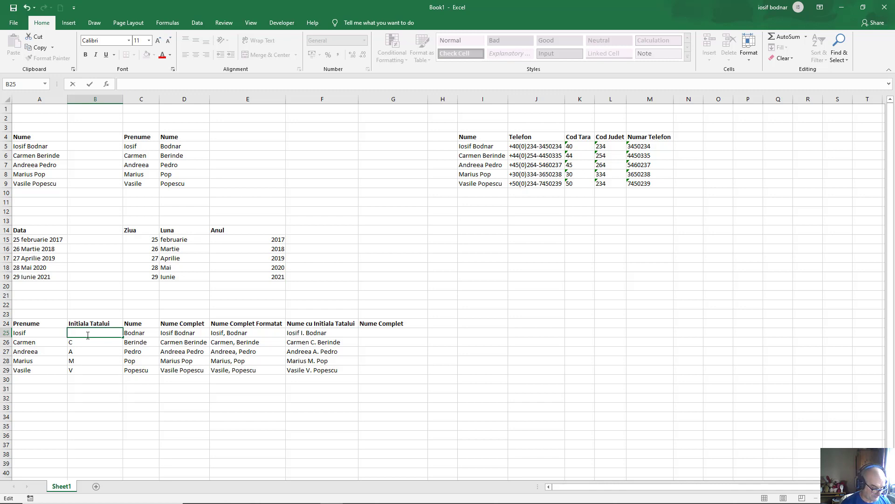
{"action": "type", "text": "Vasile"}
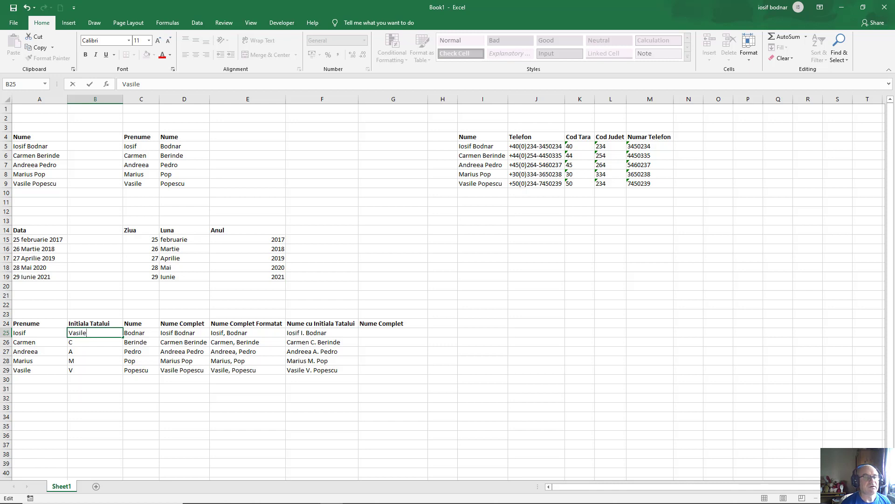
{"action": "left_click", "coordinate": [72, 342]}
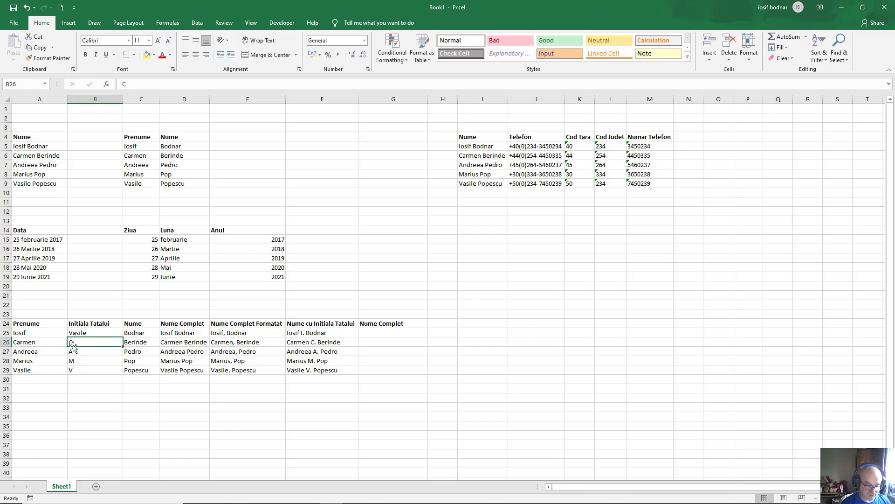
- Enter the father's names Daniela, Liliana, Daniel and Iosif in B26:B29
{"action": "type", "text": "Da"}
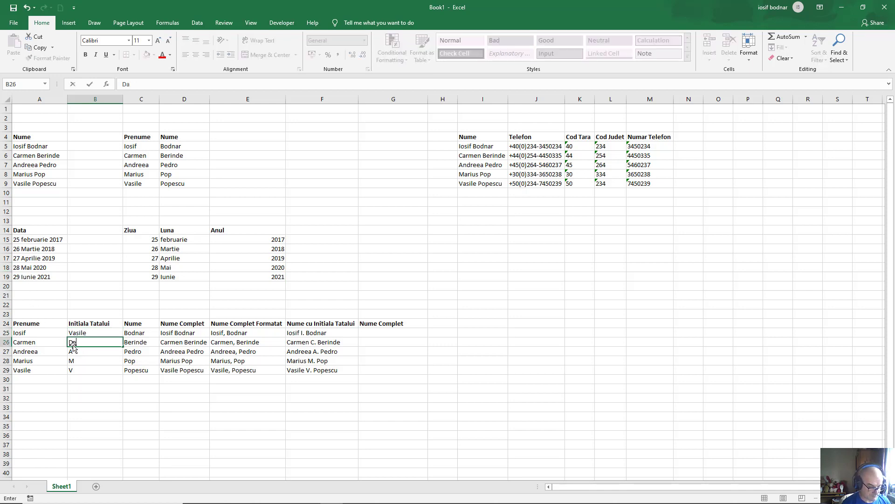
{"action": "type", "text": "niela"}
{"action": "key", "text": "Return"}
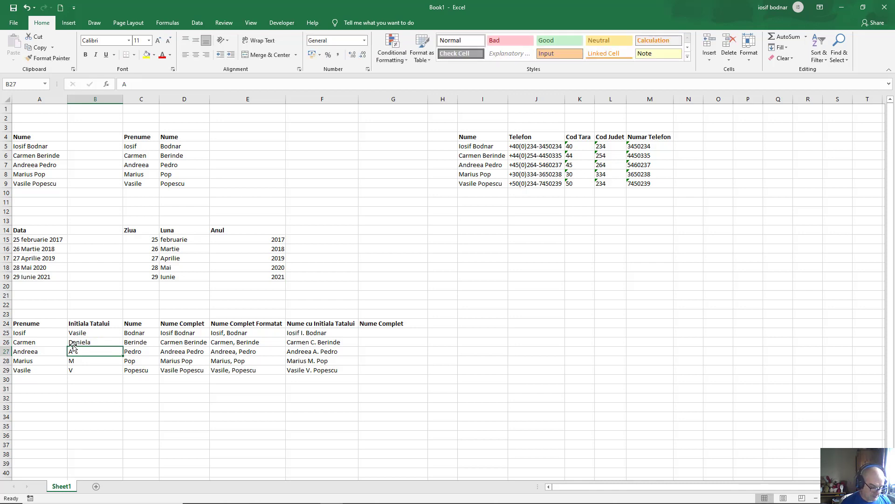
{"action": "type", "text": "Liliana"}
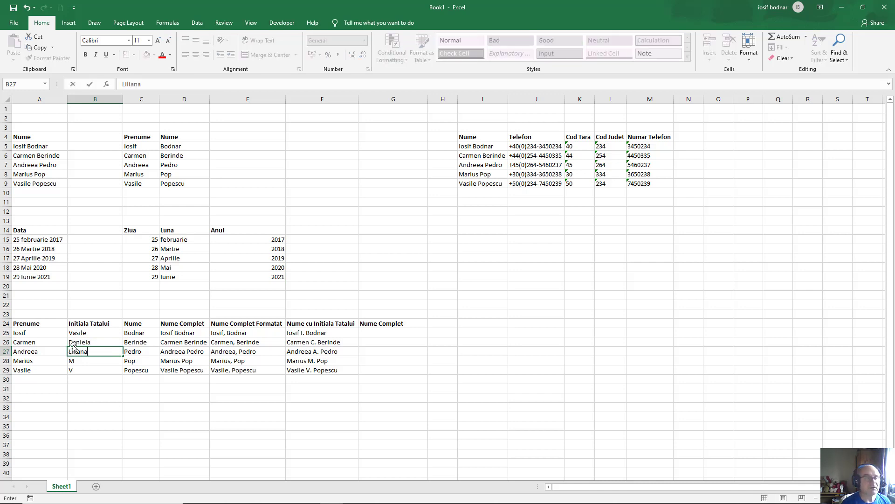
{"action": "key", "text": "Return"}
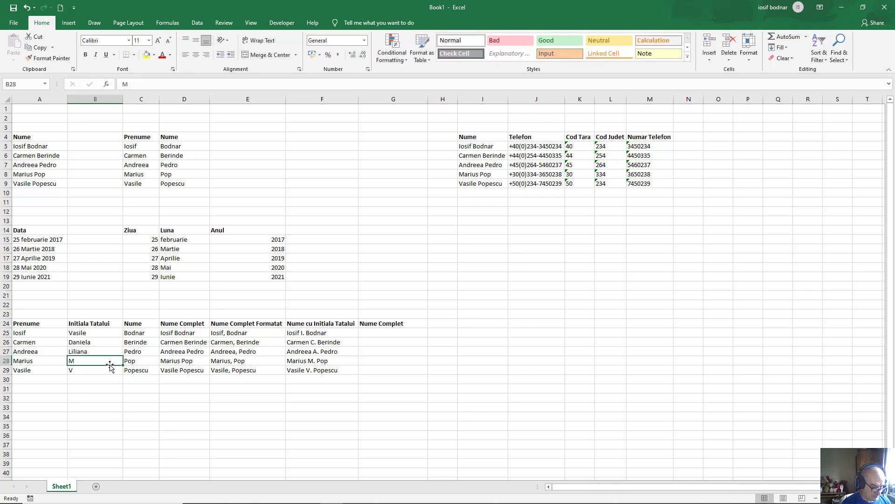
{"action": "type", "text": "Daniela"}
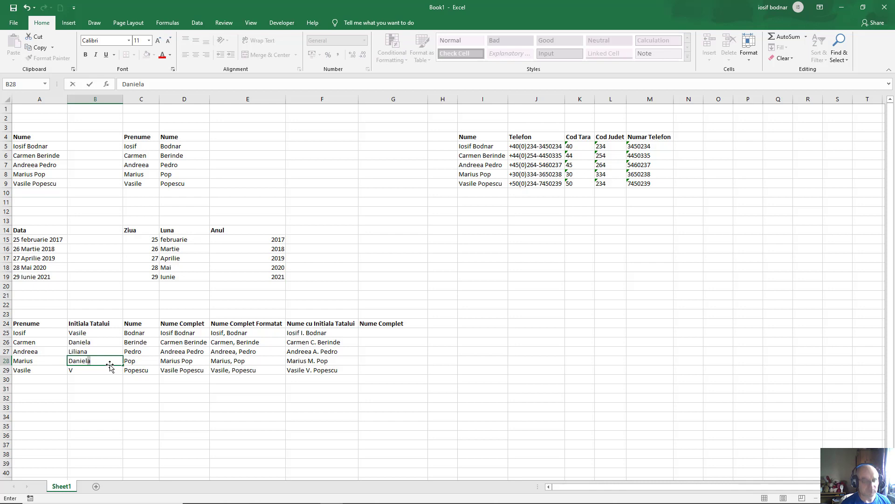
{"action": "key", "text": "BackSpace"}
{"action": "key", "text": "Return"}
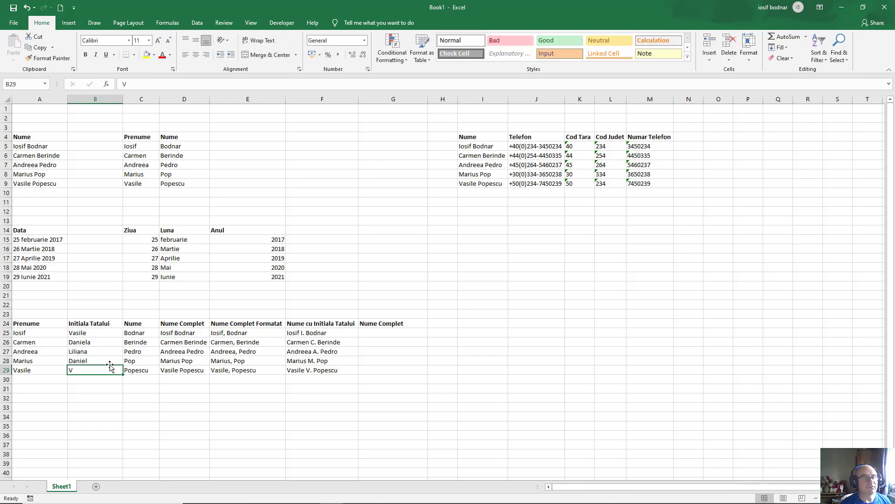
{"action": "type", "text": "Iosif"}
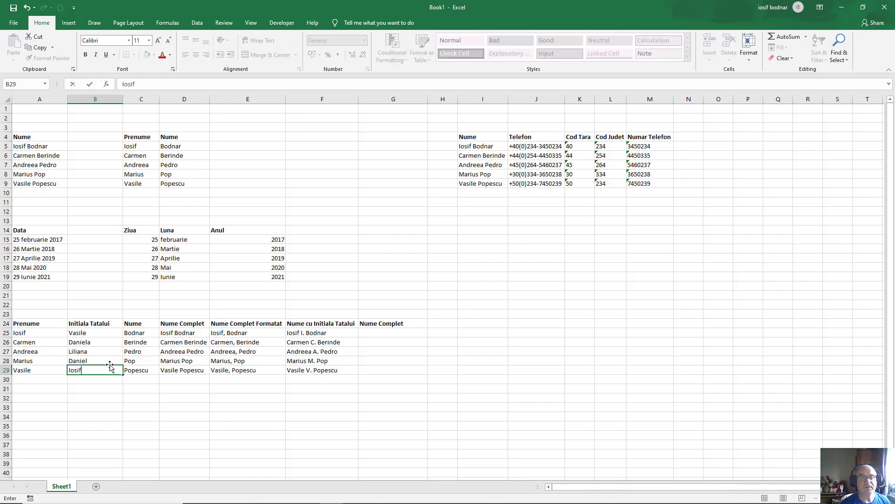
{"action": "key", "text": "Return"}
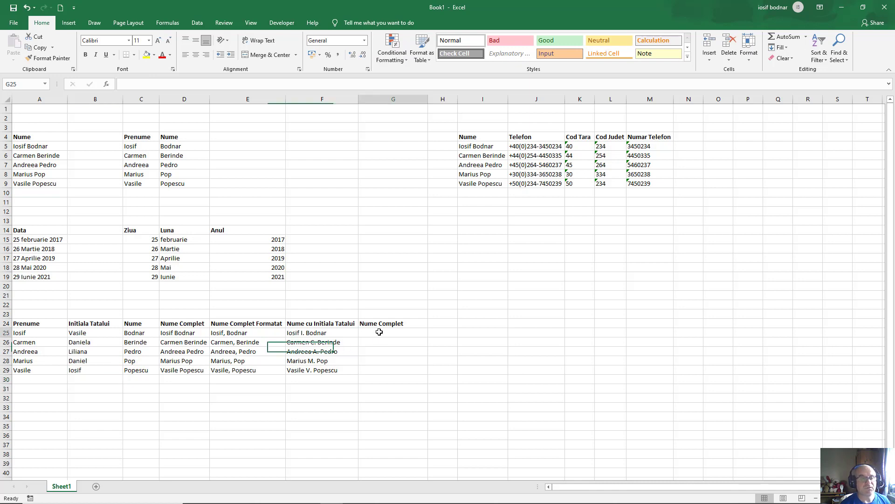
{"action": "left_click", "coordinate": [379, 333]}
{"action": "type", "text": "Iosif "}
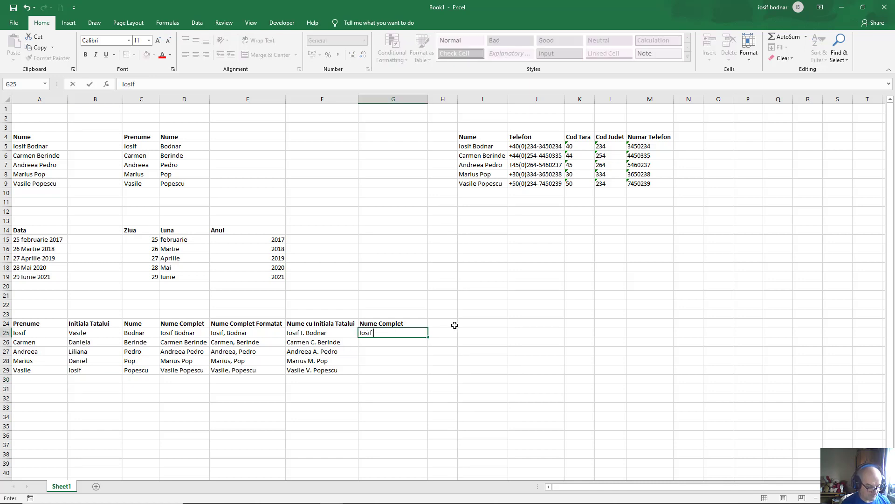
{"action": "type", "text": "Vasile Bo"}
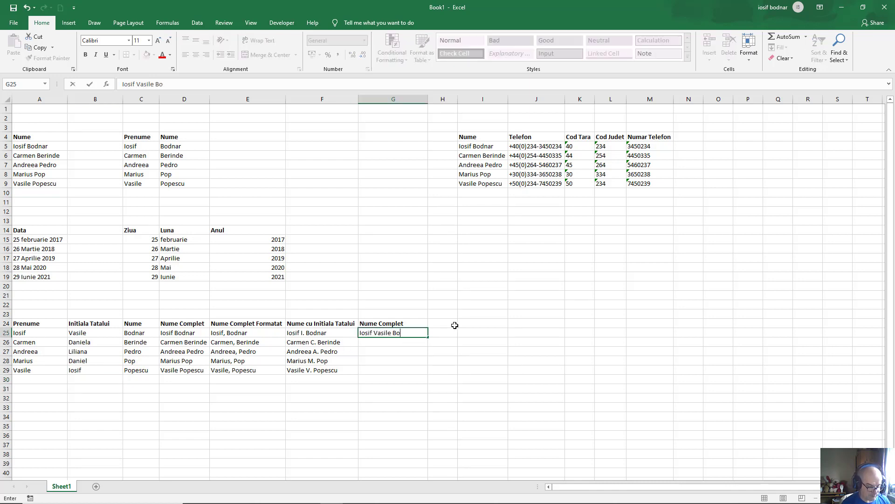
{"action": "type", "text": "dnar"}
{"action": "key", "text": "Return"}
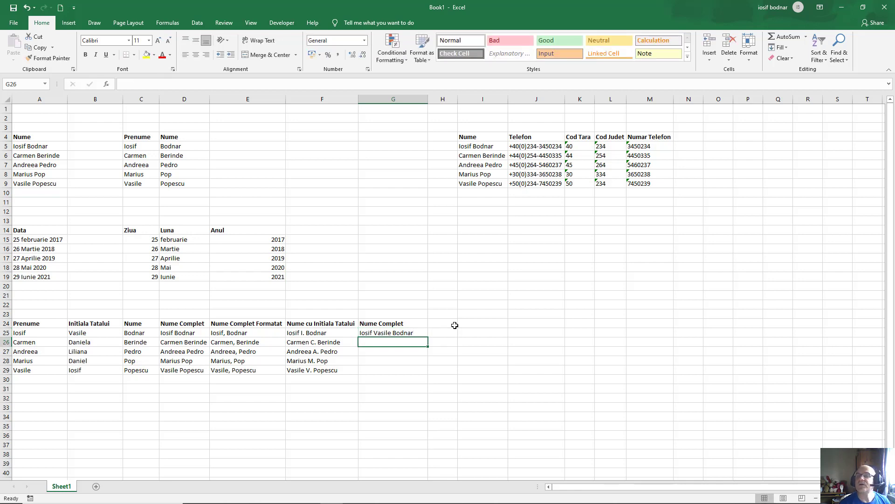
{"action": "left_click", "coordinate": [780, 47]}
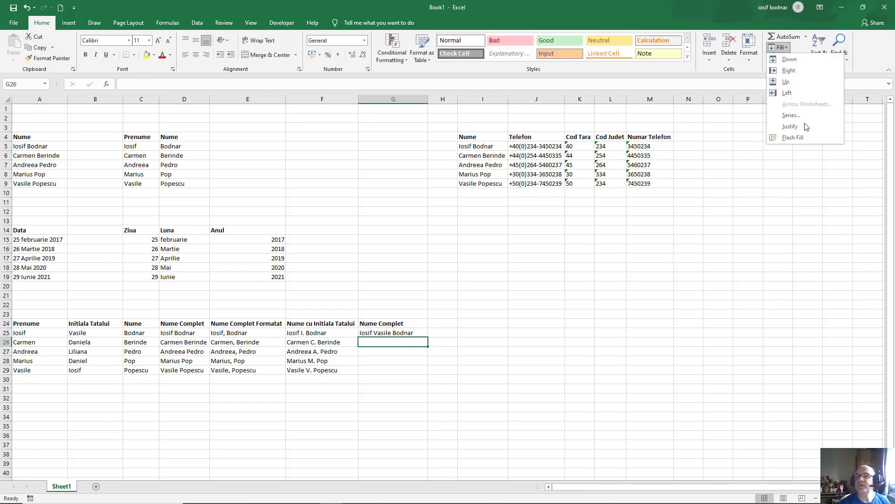
{"action": "left_click", "coordinate": [793, 138]}
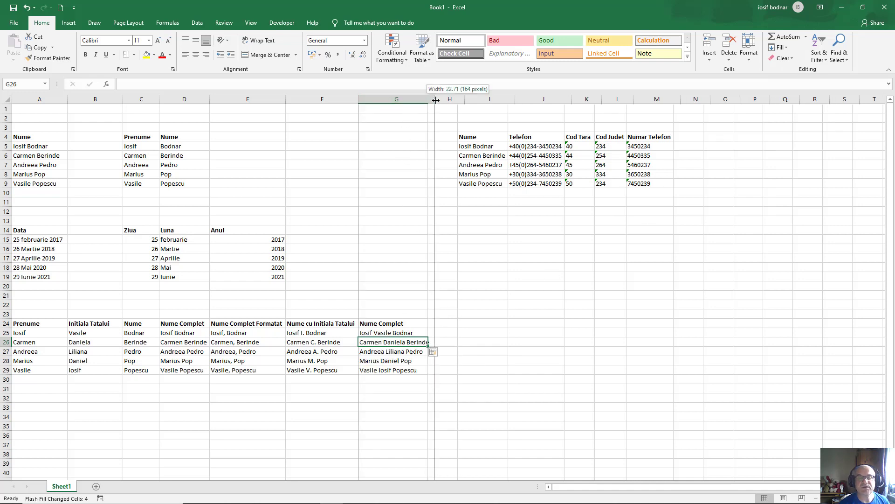
{"action": "left_click_drag", "start_coordinate": [428, 99], "coordinate": [439, 99]}
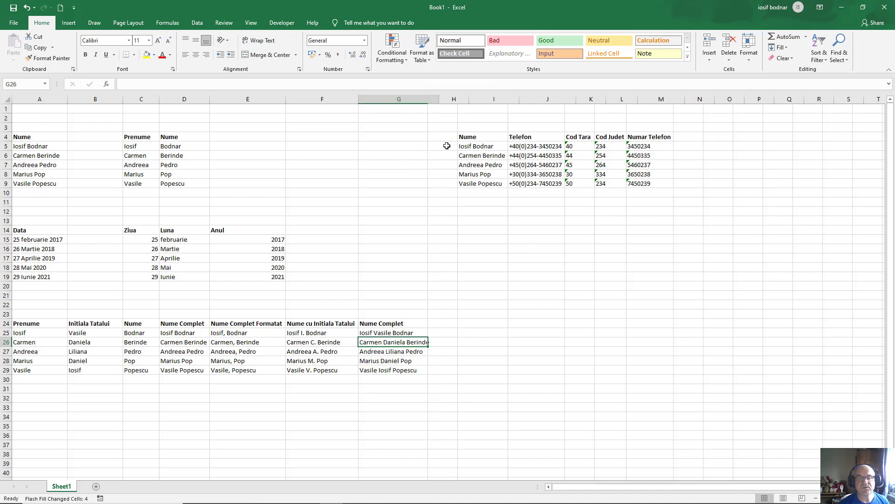
{"action": "left_click", "coordinate": [397, 342]}
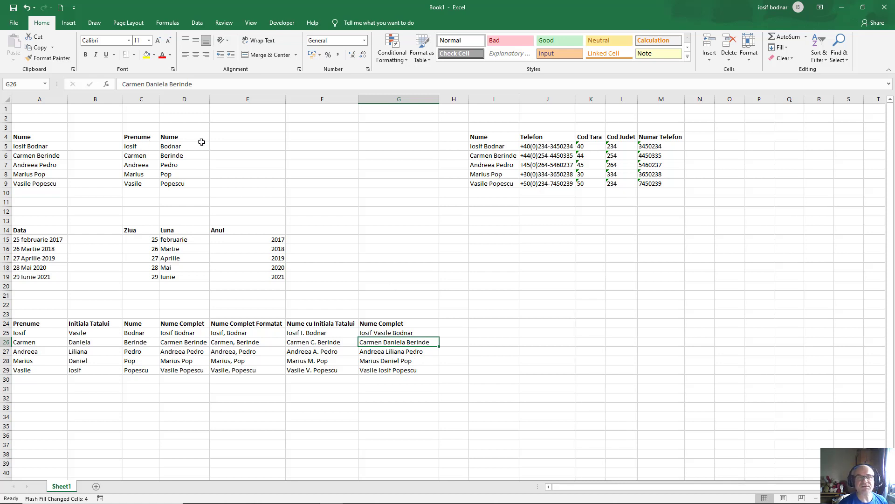
- Head E4 'Initialele' and enter 'IB' as the first initials in E5
{"action": "left_click", "coordinate": [218, 134]}
{"action": "type", "text": "In"}
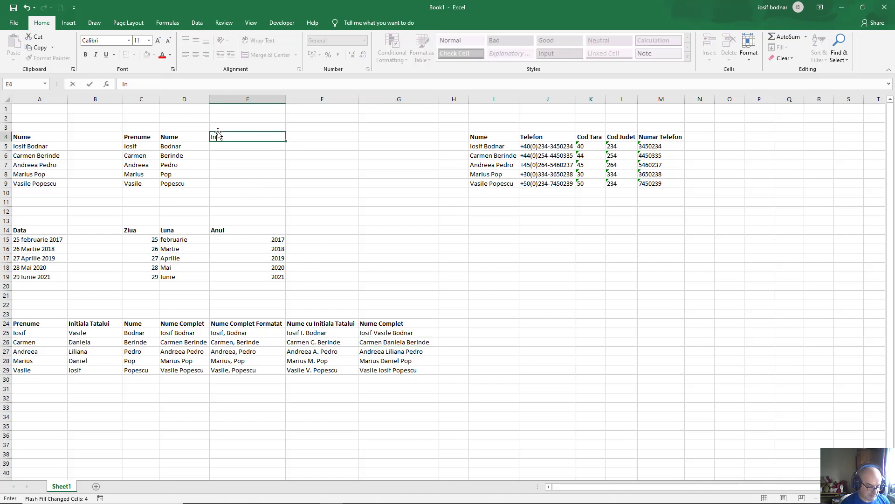
{"action": "type", "text": "itialele"}
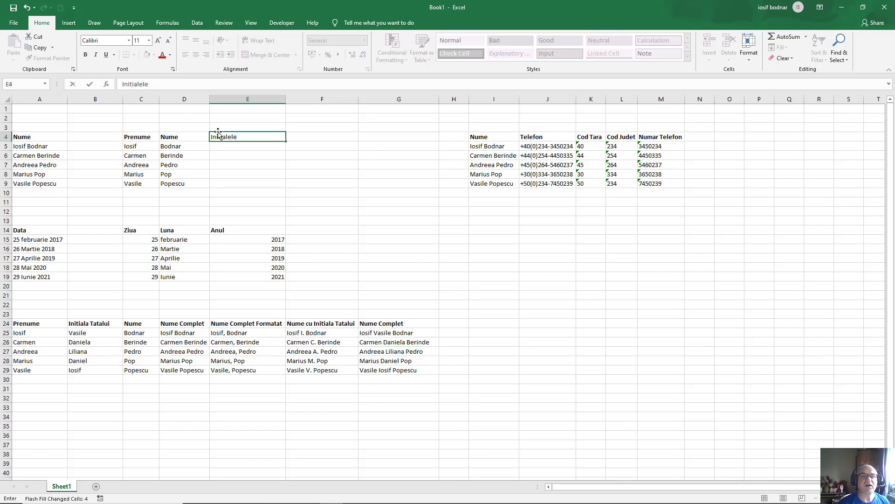
{"action": "key", "text": "Return"}
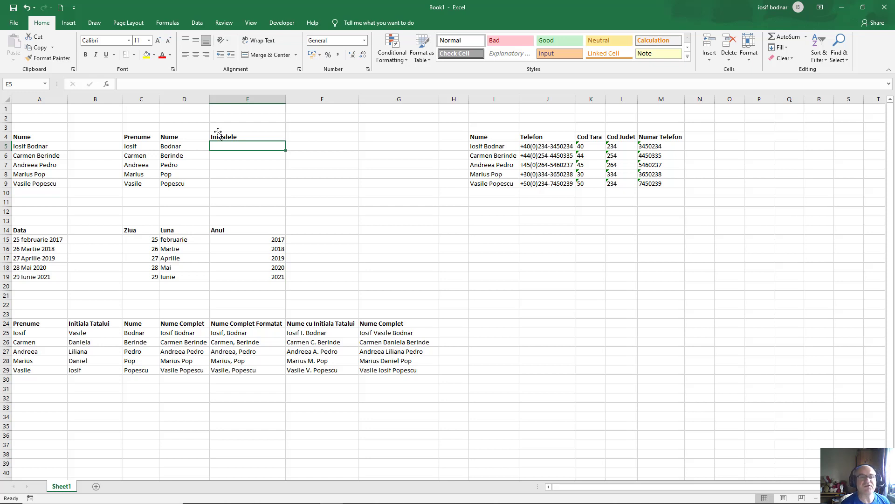
{"action": "type", "text": "IB"}
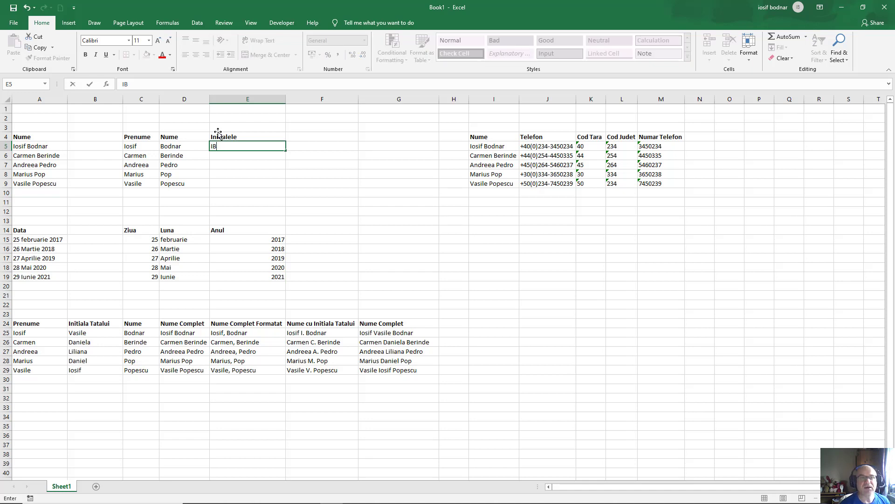
{"action": "key", "text": "Return"}
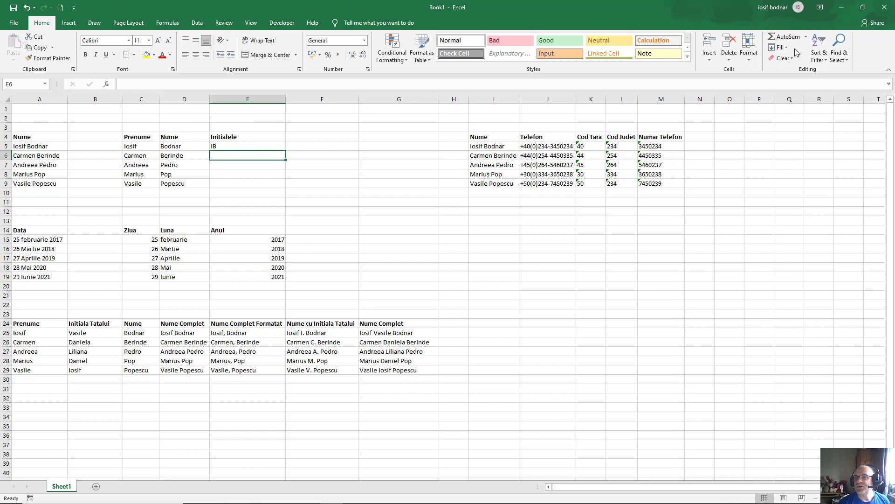
{"action": "left_click", "coordinate": [782, 48]}
{"action": "left_click", "coordinate": [801, 138]}
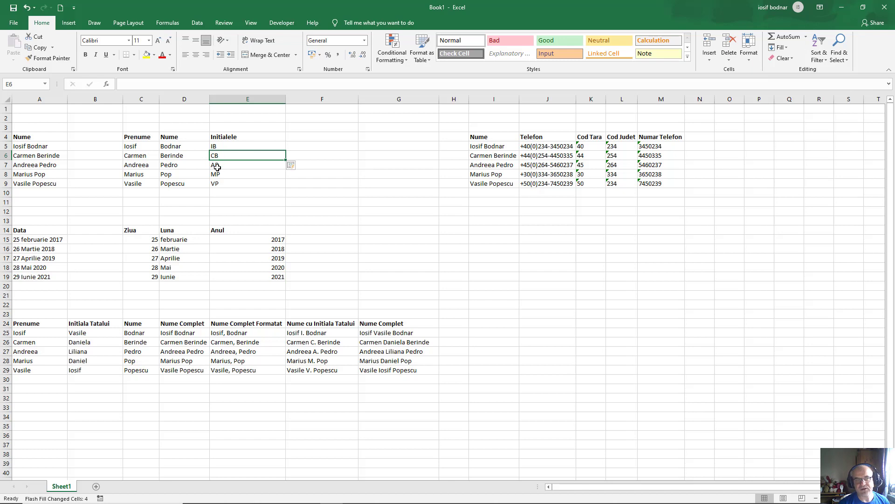
{"action": "left_click", "coordinate": [135, 157]}
{"action": "left_click", "coordinate": [174, 155]}
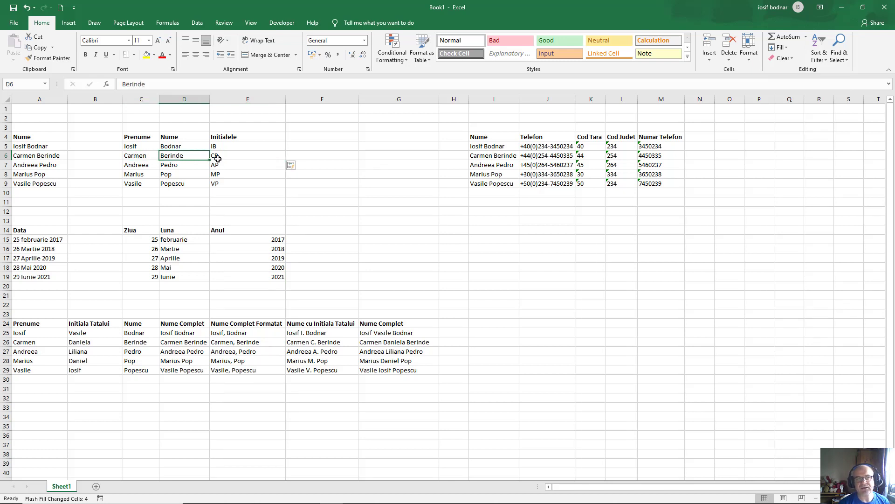
{"action": "left_click", "coordinate": [219, 158]}
- Verify the initials AP, MP and VP against their names, ending back on IB
{"action": "left_click", "coordinate": [144, 165]}
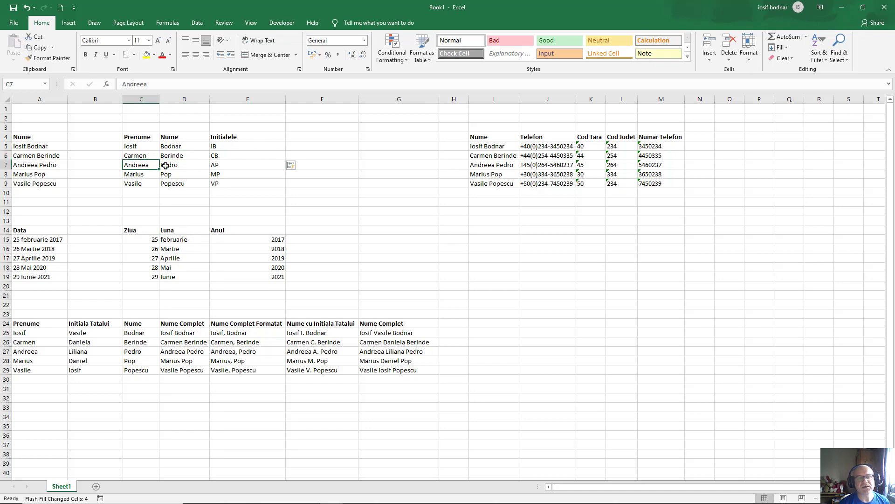
{"action": "left_click", "coordinate": [178, 165]}
{"action": "left_click", "coordinate": [219, 166]}
{"action": "left_click", "coordinate": [134, 176]}
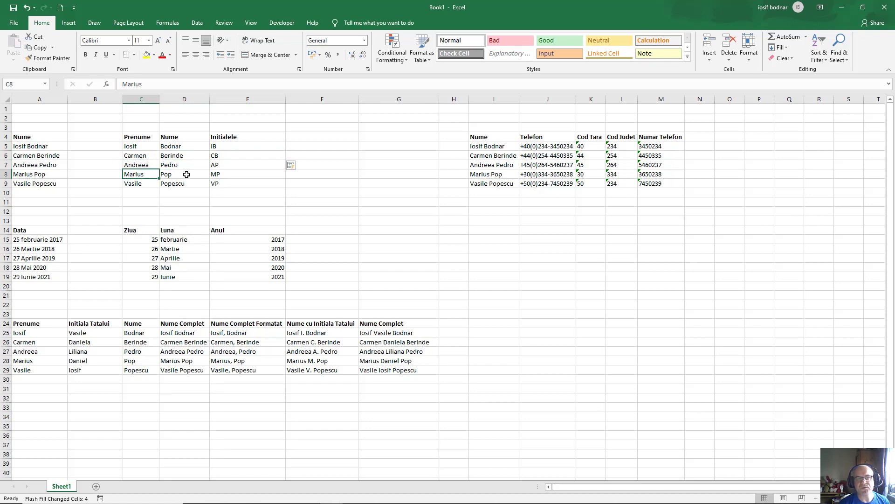
{"action": "left_click", "coordinate": [217, 175]}
{"action": "left_click", "coordinate": [147, 184]}
{"action": "left_click", "coordinate": [181, 184]}
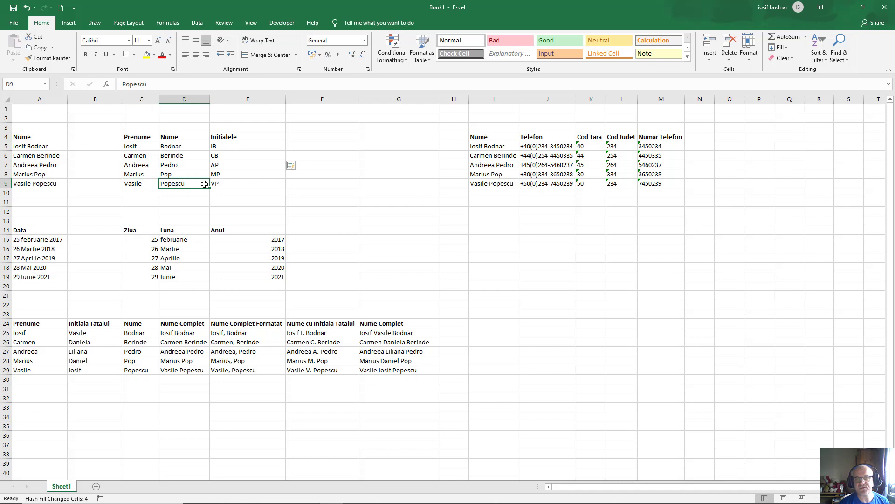
{"action": "left_click", "coordinate": [218, 185]}
{"action": "left_click", "coordinate": [240, 146]}
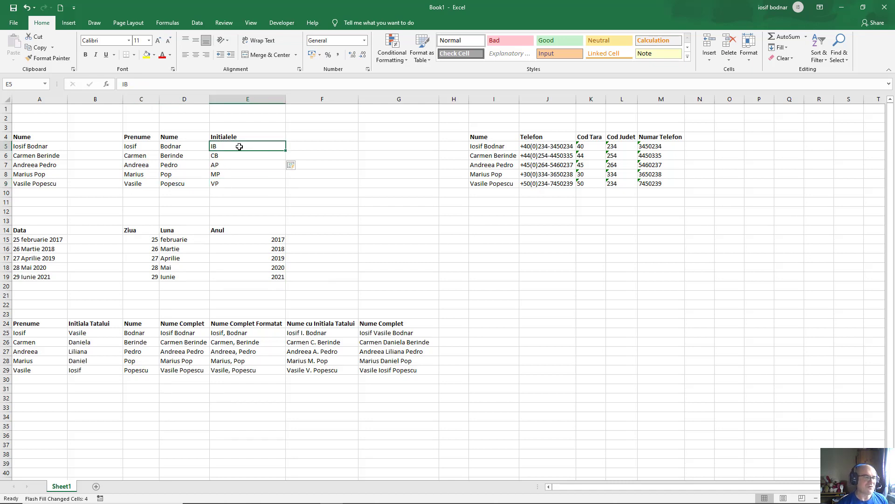